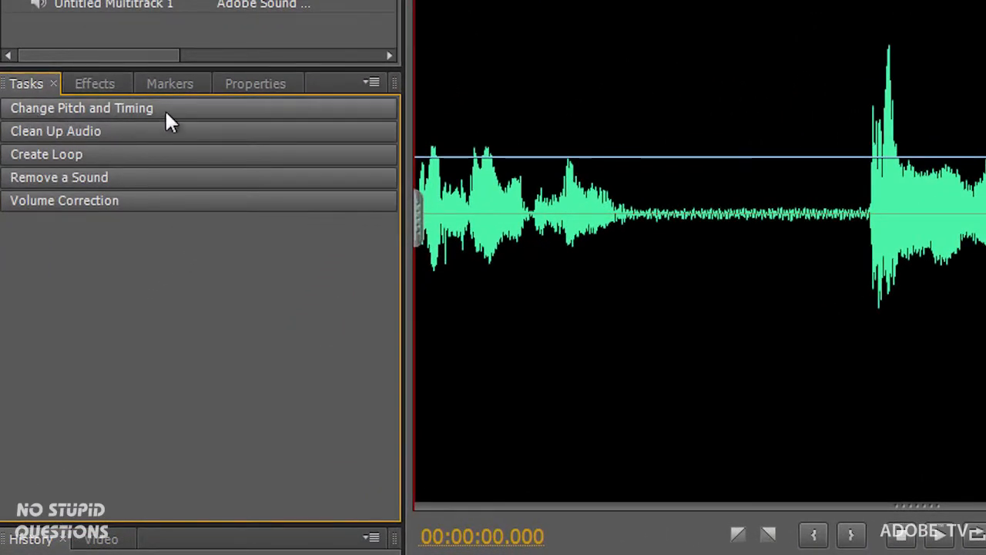
Step: Review the settings of the Pitch and Timing task, and dismiss them without changing anything
left_click(190, 109)
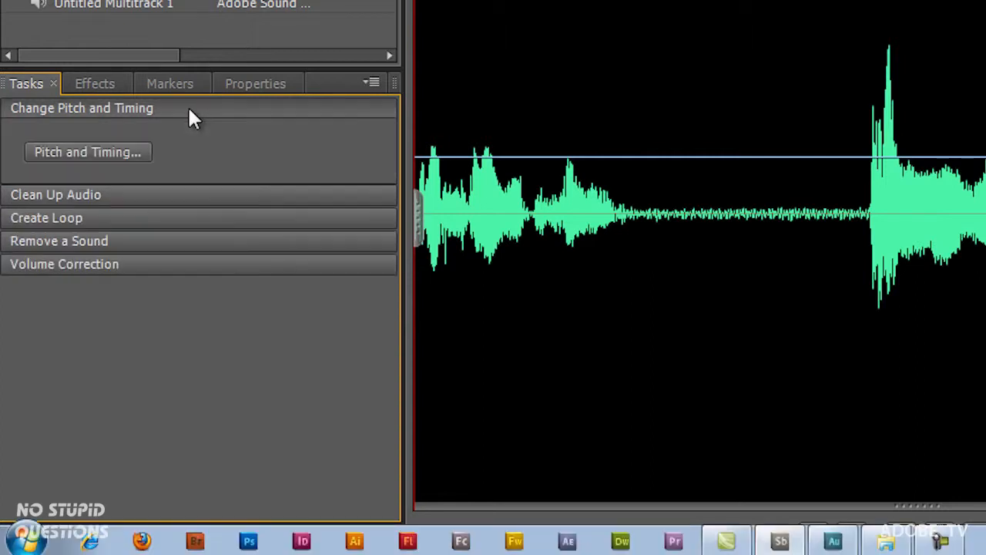
left_click(110, 152)
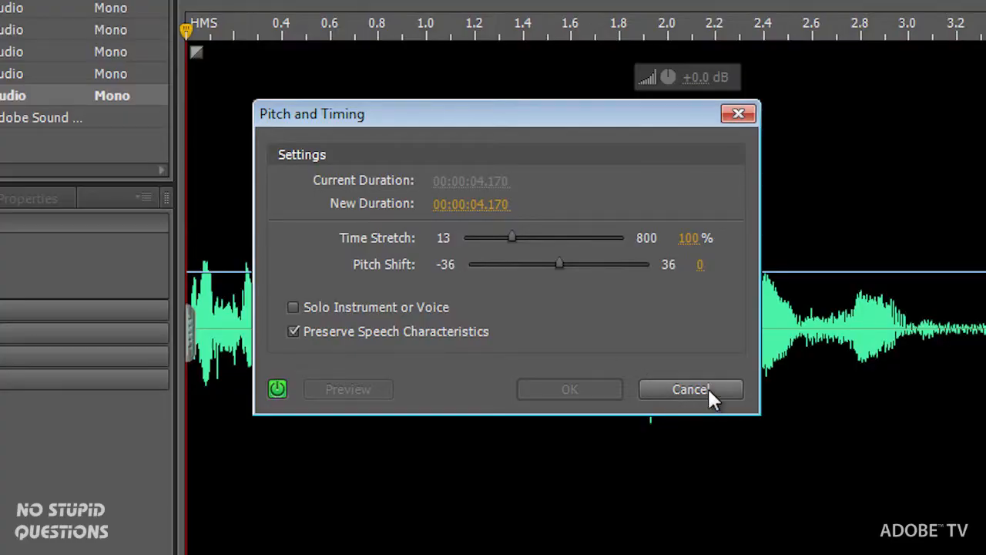
left_click(707, 387)
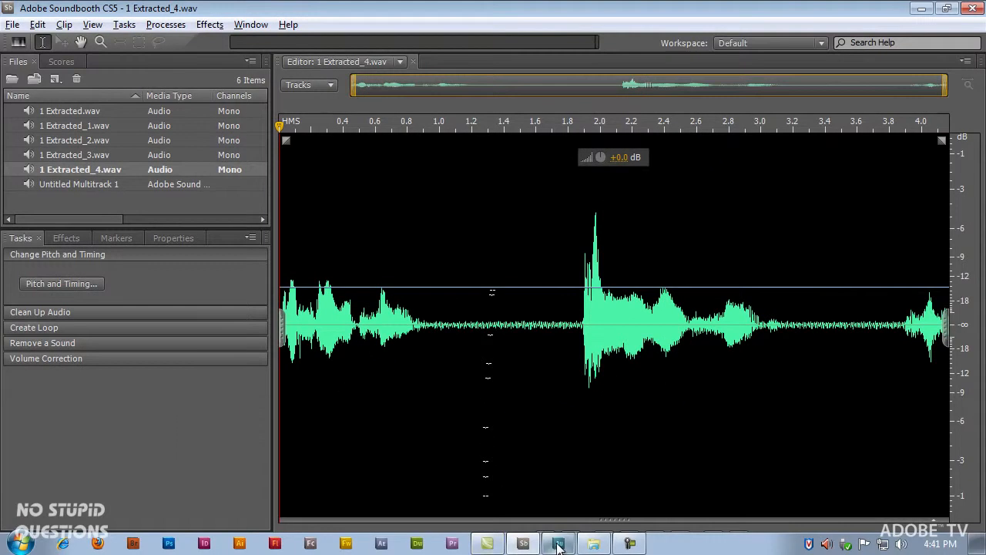
Step: Switch to Adobe Audition, open 1 Extracted_4.wav in the editor and bring up the Stretch and Pitch effect with its advanced settings
left_click(558, 544)
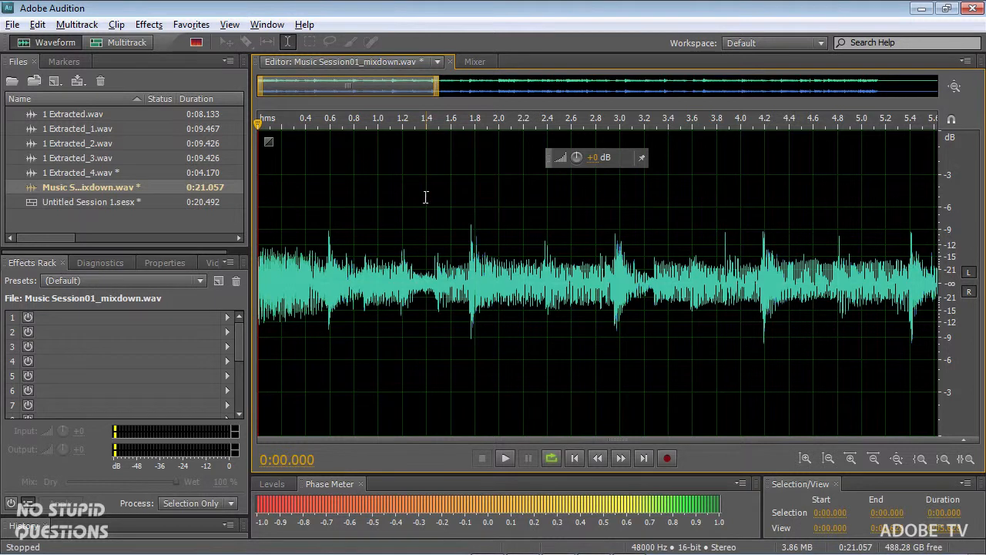
double_click(42, 171)
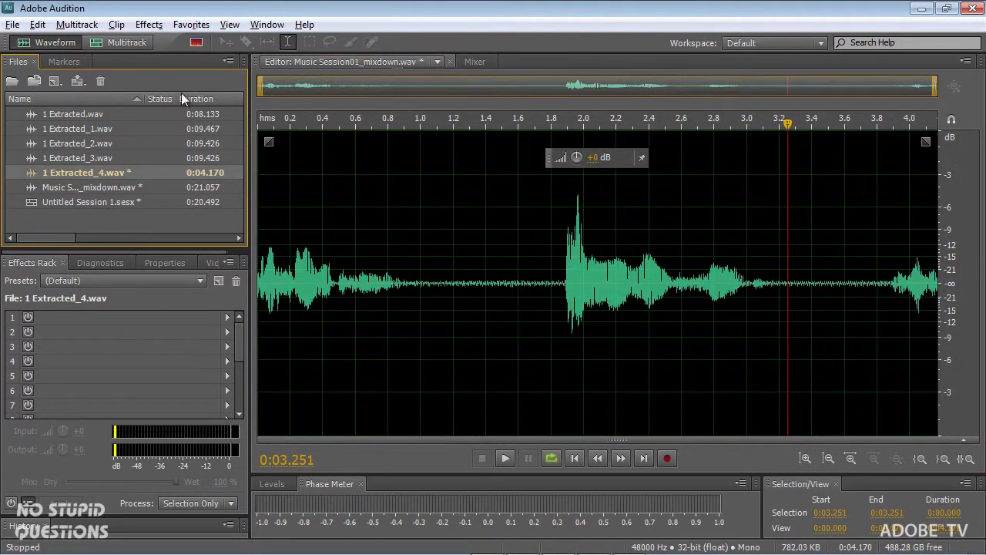
left_click(150, 26)
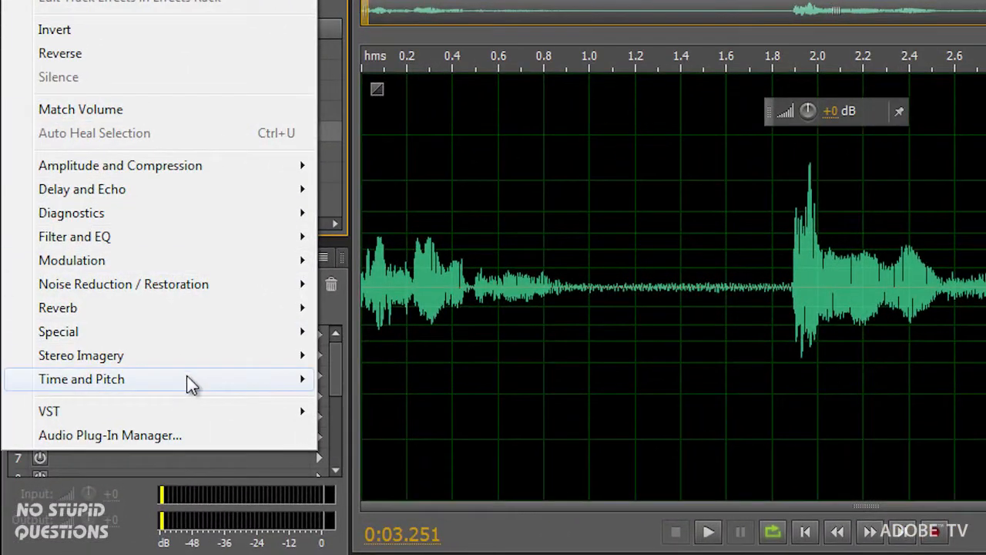
mouse_move(133, 346)
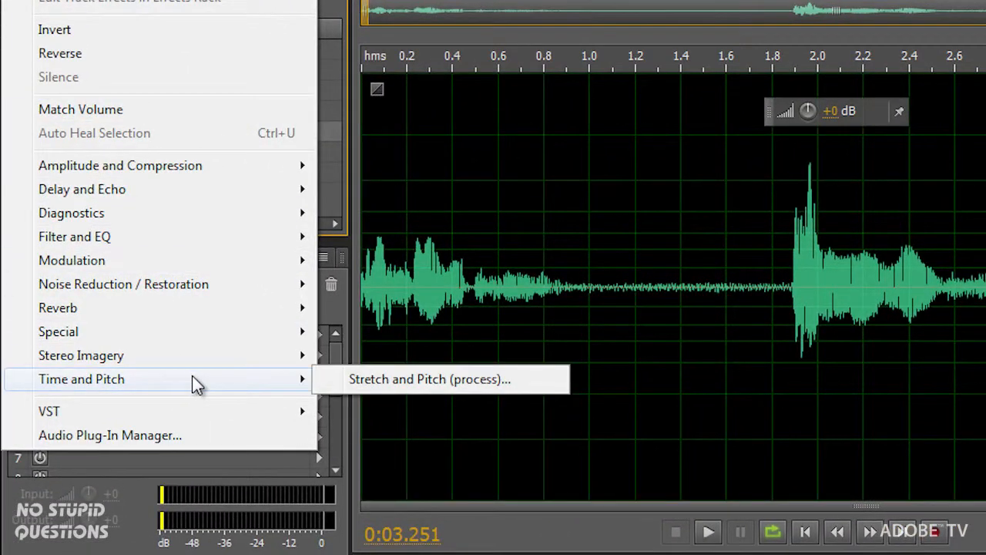
left_click(528, 387)
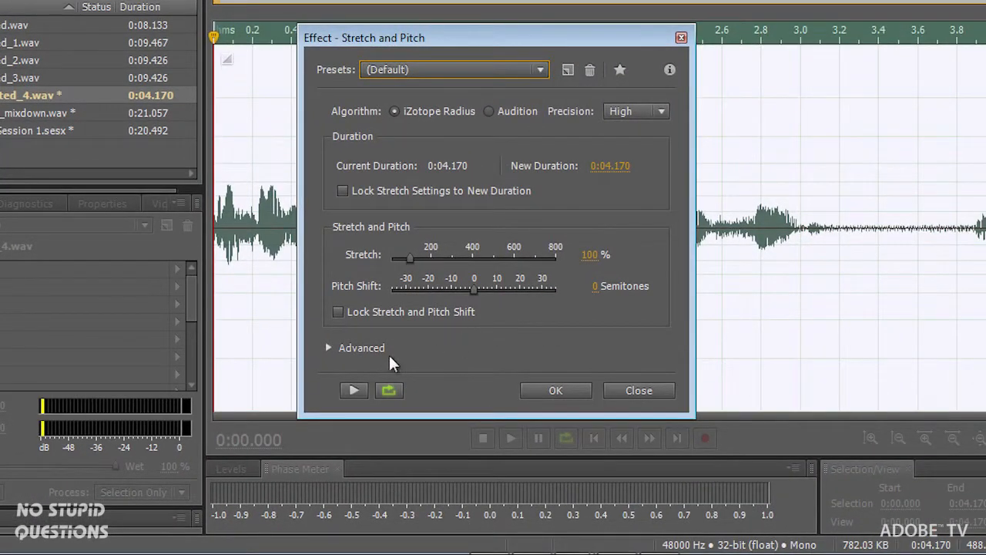
left_click(328, 344)
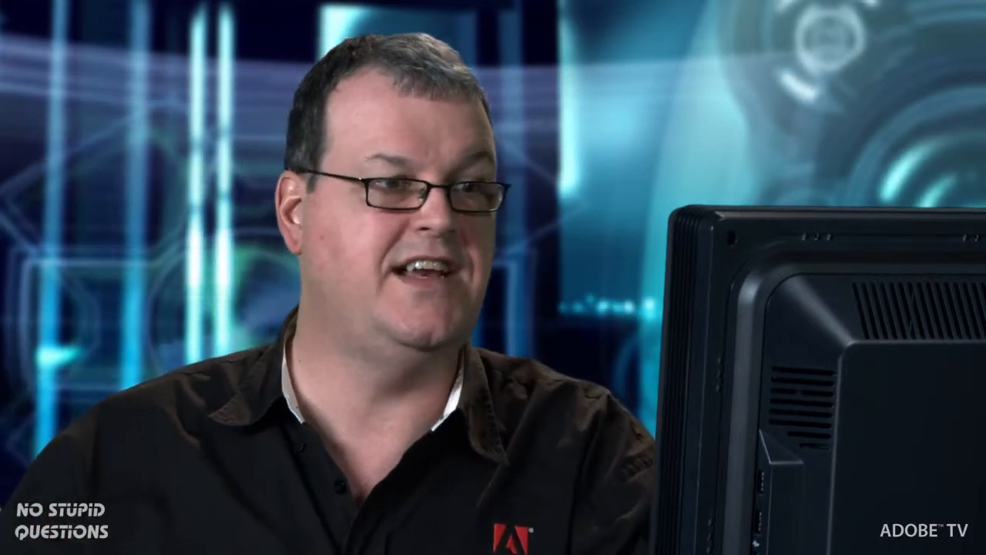
Step: Look through the Stretch and Pitch presets, and close the effect without applying it
left_click(508, 112)
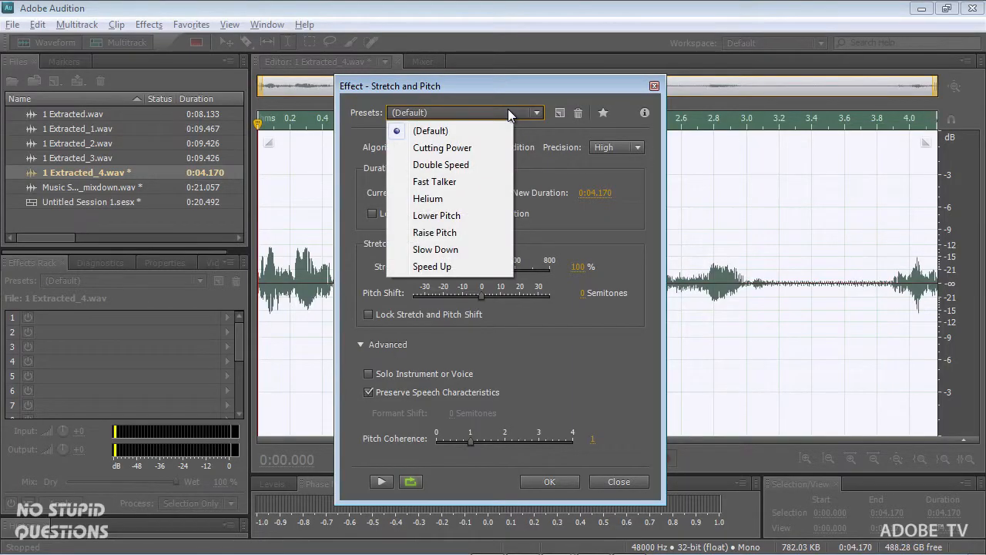
left_click(510, 87)
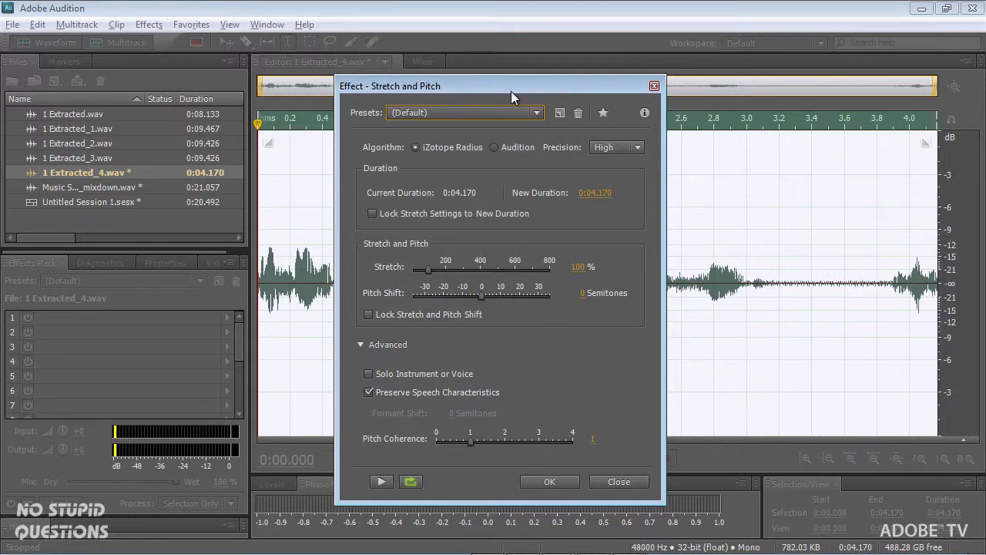
left_click(654, 85)
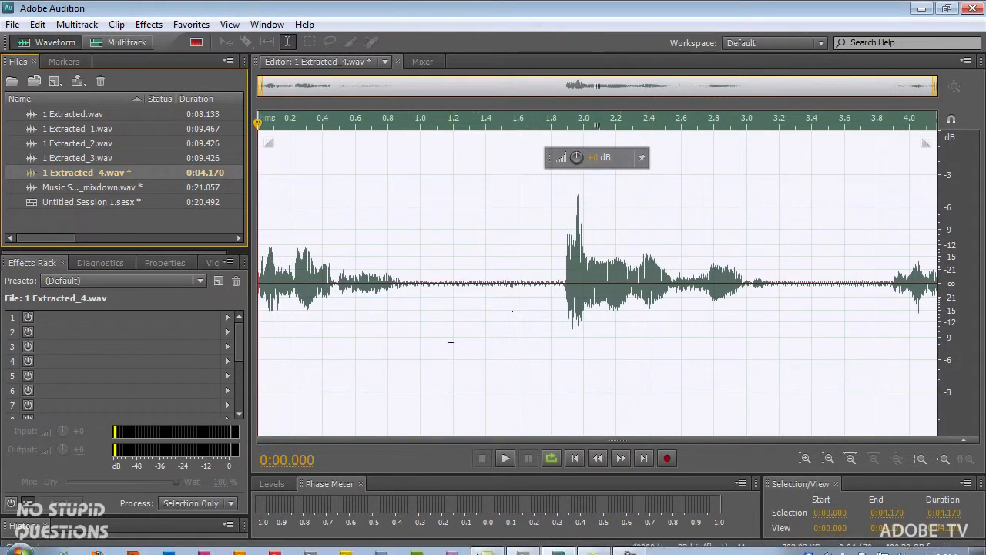
Step: Switch to Adobe Soundbooth and show the options of the Clean Up Audio task
left_click(522, 543)
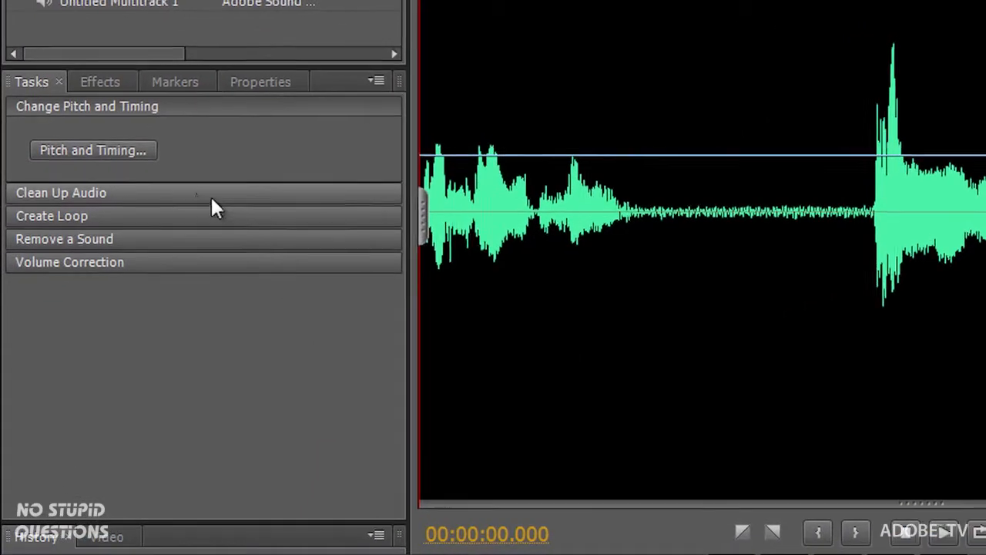
left_click(146, 313)
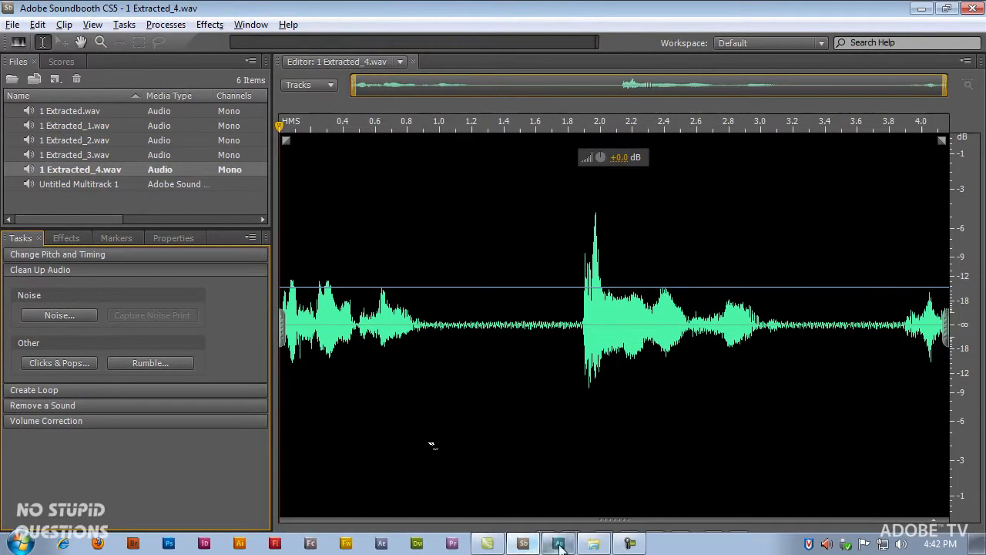
Step: Switch back to Adobe Audition, look through the Noise Reduction / Restoration effects and clear the waveform selection
left_click(559, 544)
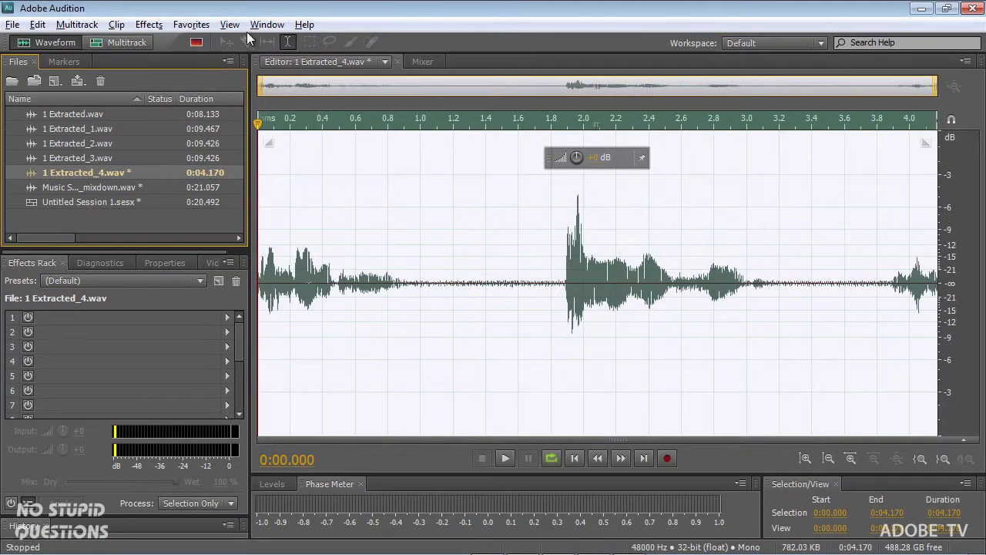
left_click(153, 25)
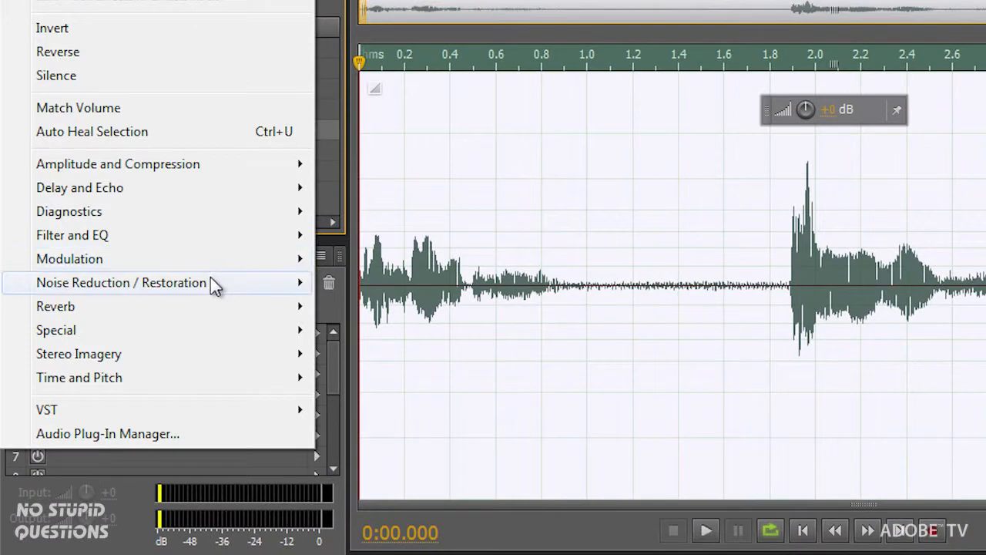
mouse_move(154, 283)
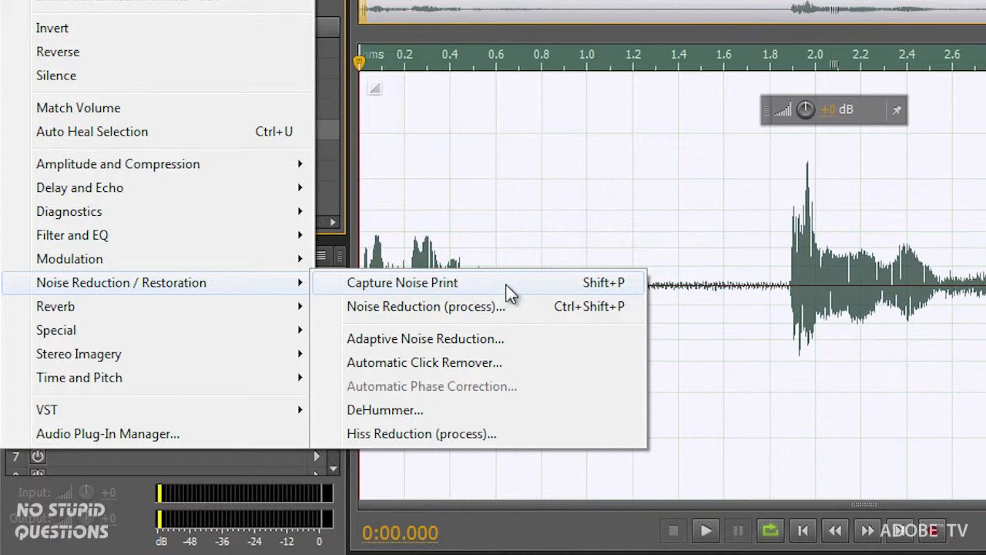
left_click(535, 236)
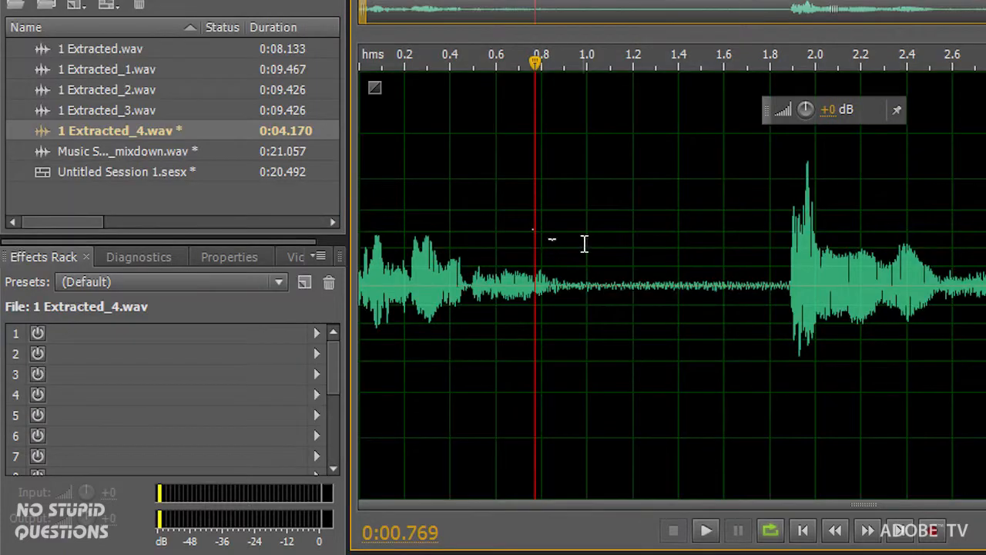
Step: Select the noise-only stretch of the waveform from about 1.04 to 1.58 s and capture it as a noise print
left_click_drag(597, 231, 720, 234)
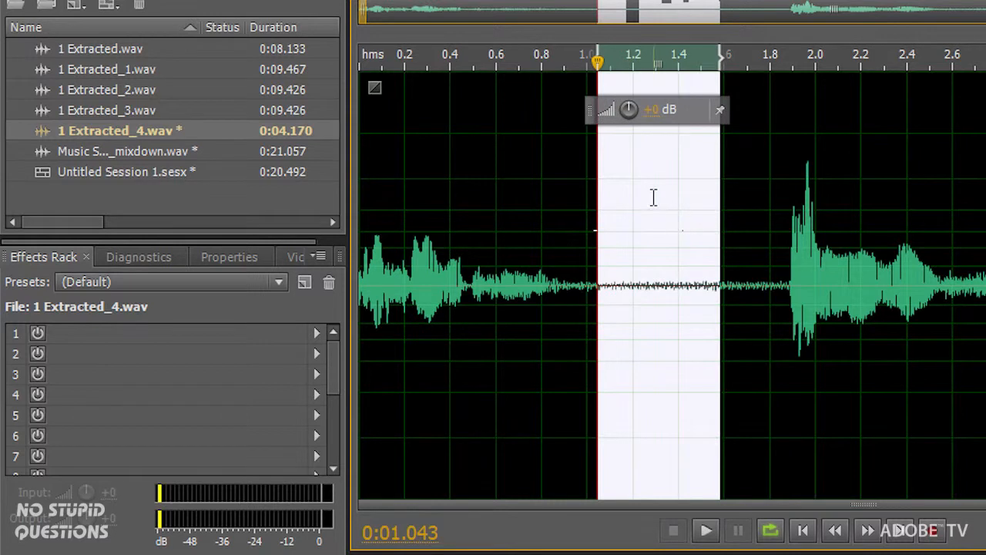
right_click(643, 194)
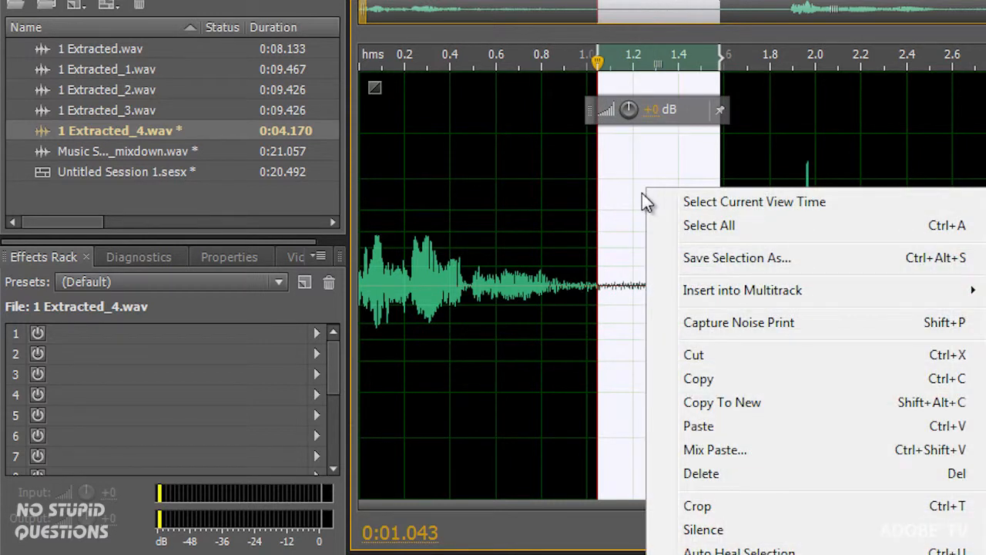
left_click(708, 322)
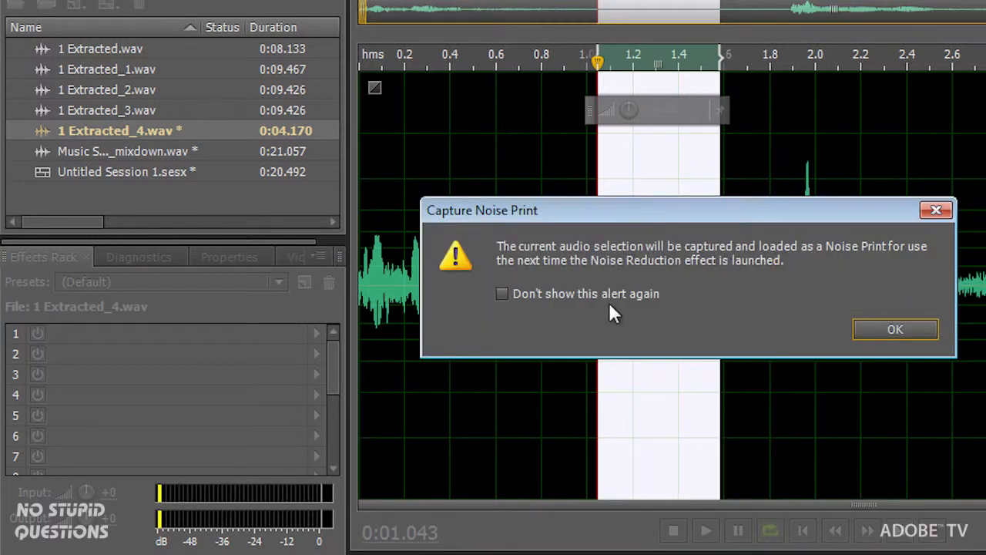
left_click(905, 327)
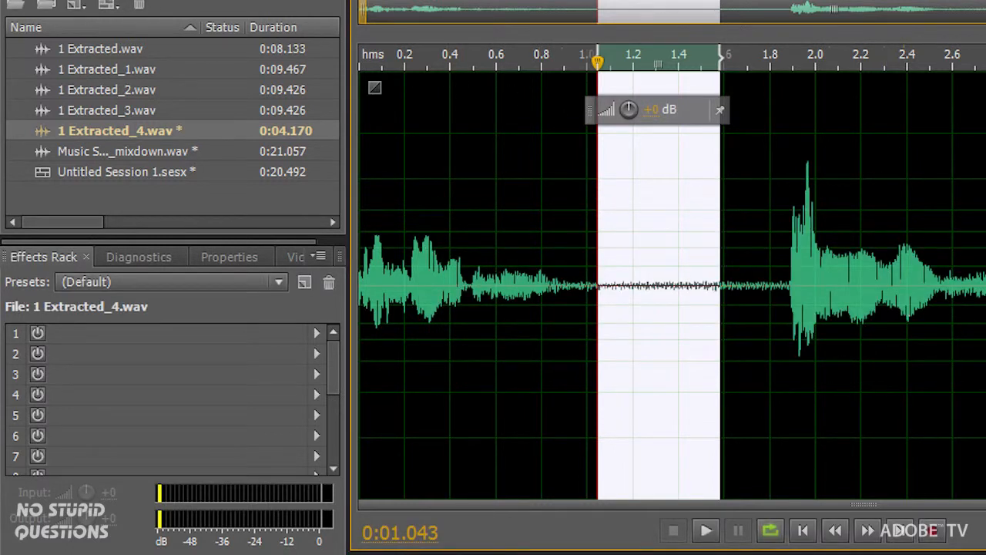
Step: Open the Noise Reduction (process) effect for the captured noise print and examine its presets and advanced settings
left_click(23, 1)
mouse_move(193, 282)
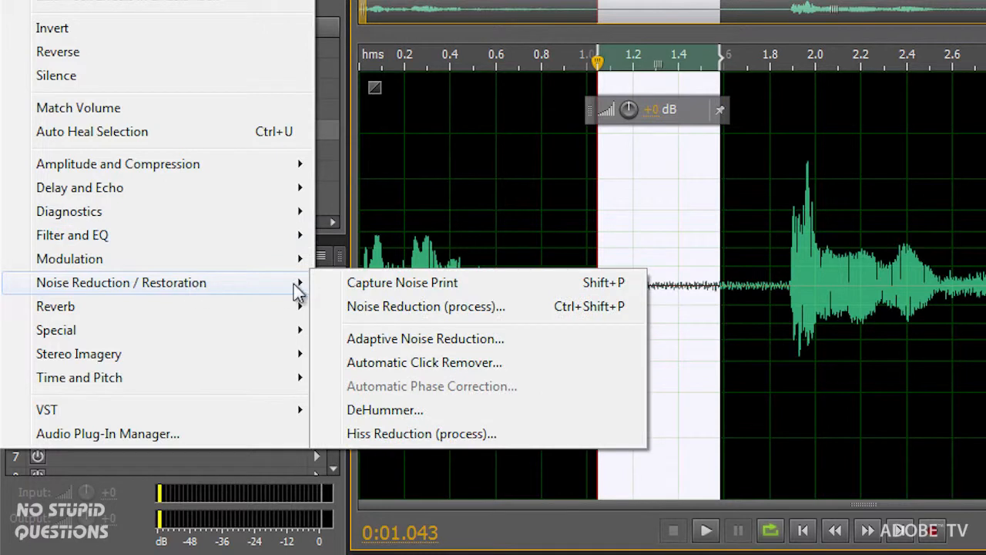
left_click(418, 306)
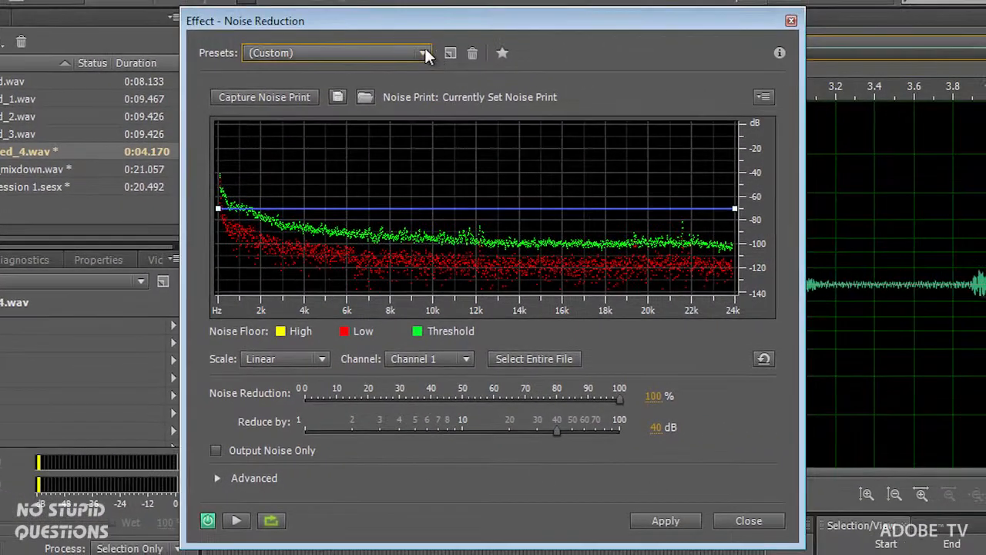
left_click(425, 54)
left_click(428, 68)
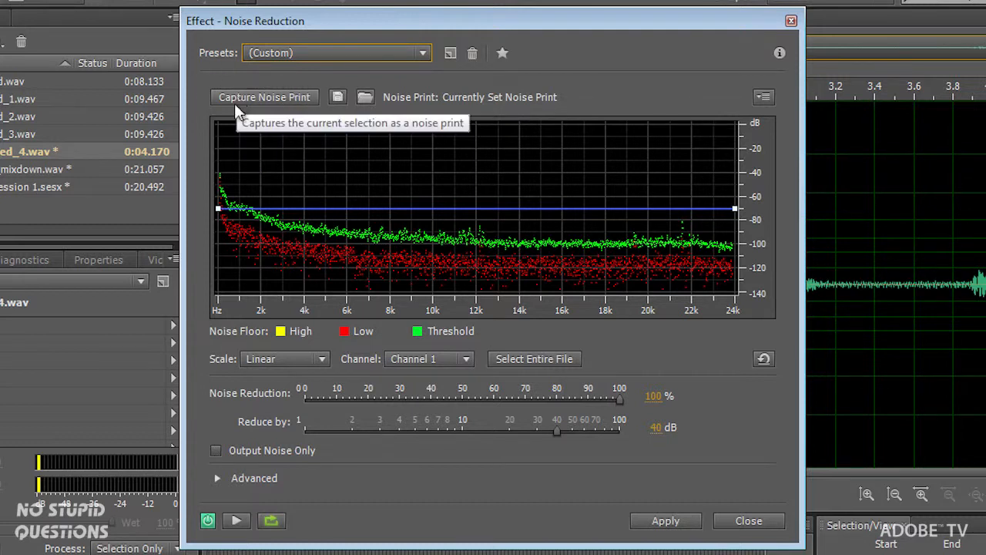
left_click(216, 476)
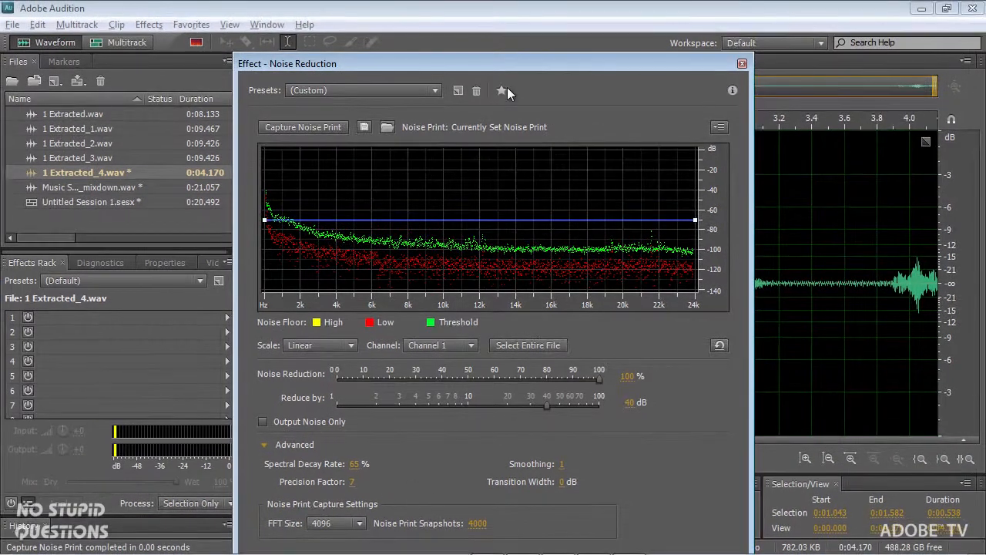
left_click_drag(519, 61, 517, 17)
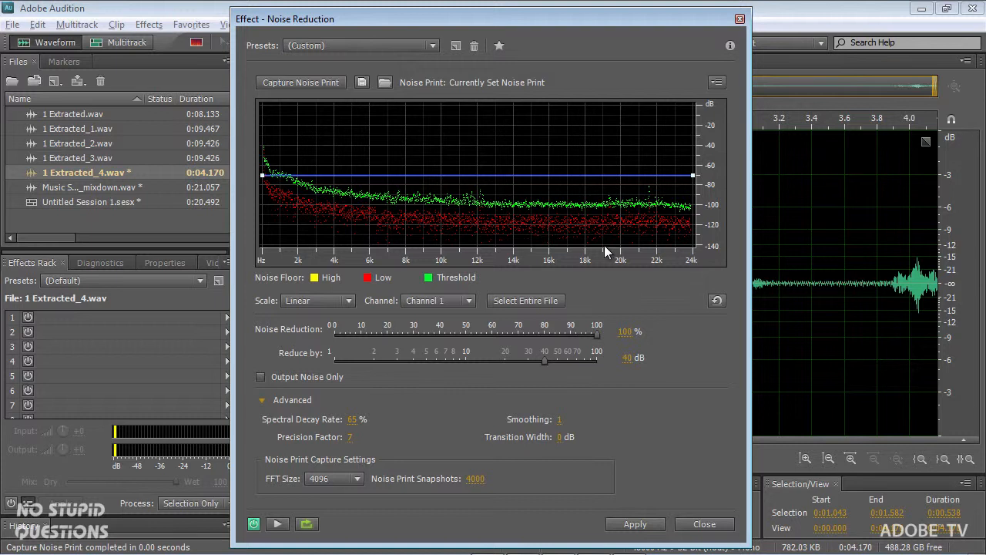
Step: Try a three-point noise reduction curve, raised near 6.6 kHz to about -46 dB, lowered near 13.5 kHz and raised near 17.5 kHz, without applying it
left_click(381, 175)
left_click_drag(380, 174, 382, 152)
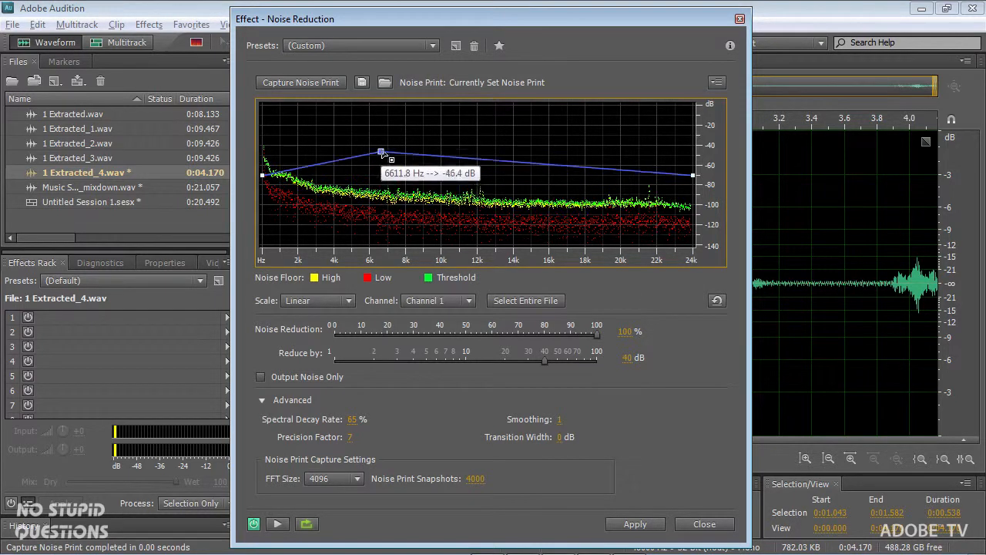
left_click_drag(502, 162, 503, 185)
left_click_drag(574, 182, 574, 152)
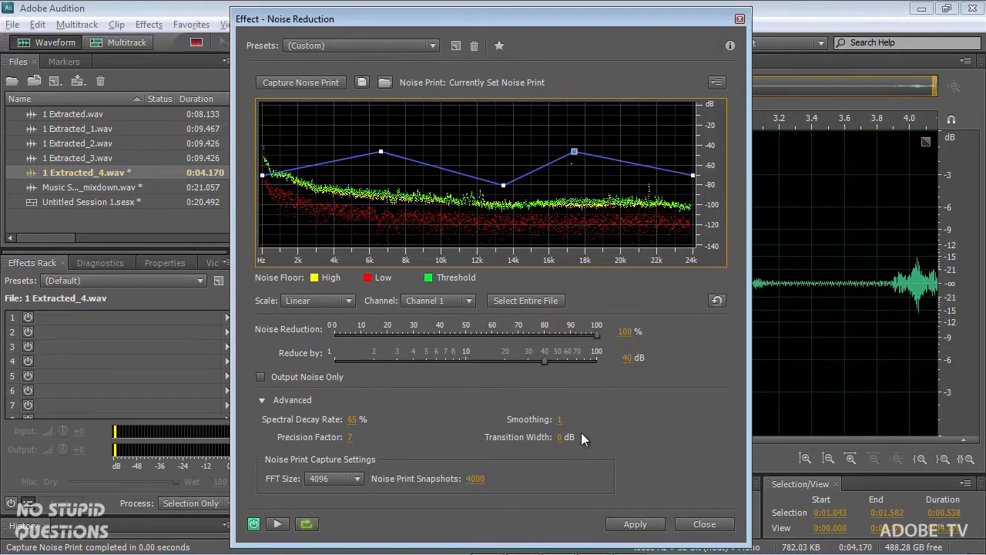
left_click(705, 524)
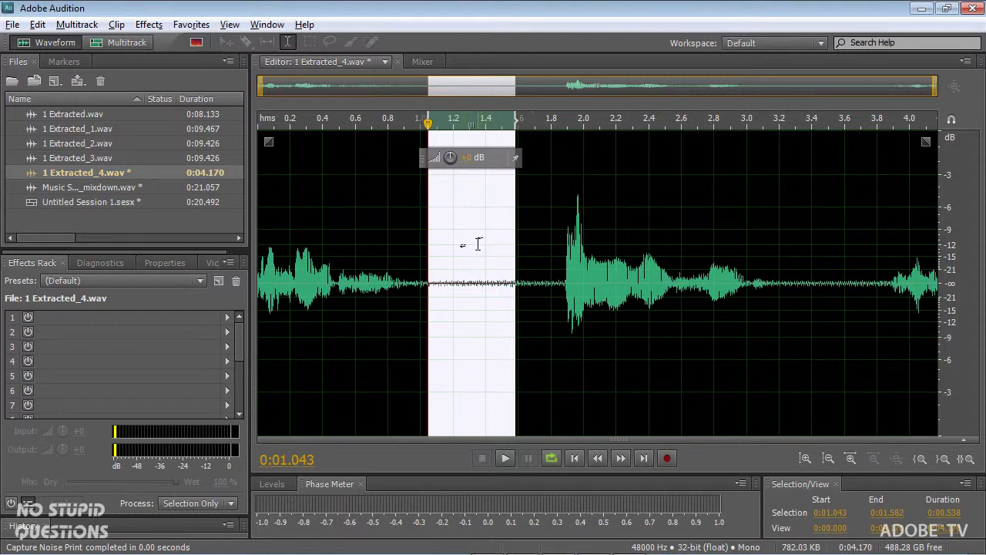
Step: Check the Clean Up Audio task options in Adobe Soundbooth and return to Adobe Audition
key("alt+Tab")
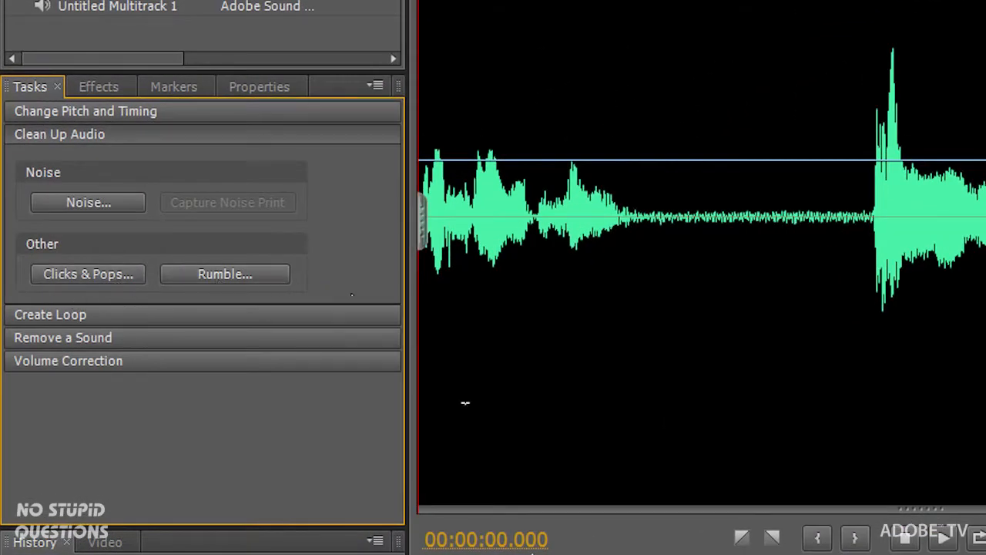
mouse_move(616, 553)
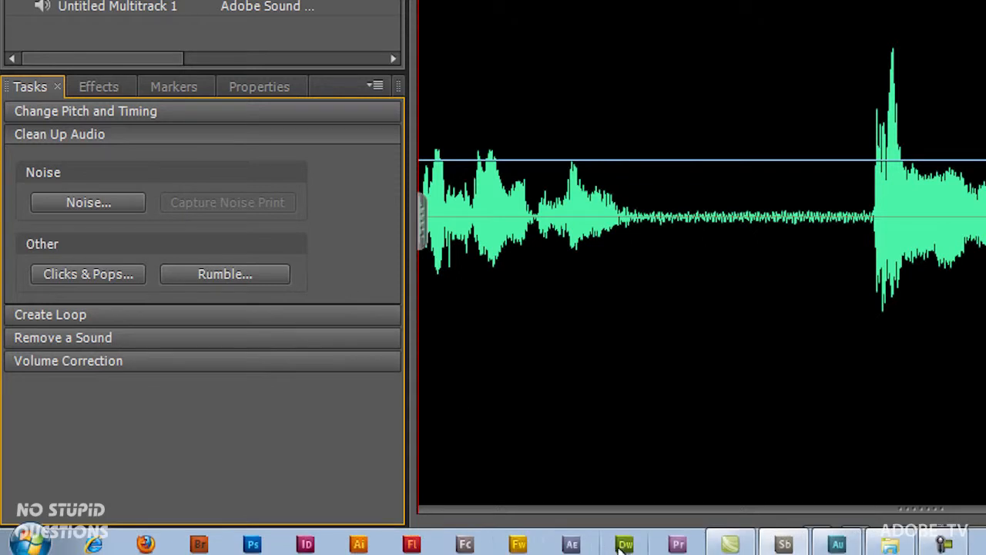
left_click(837, 544)
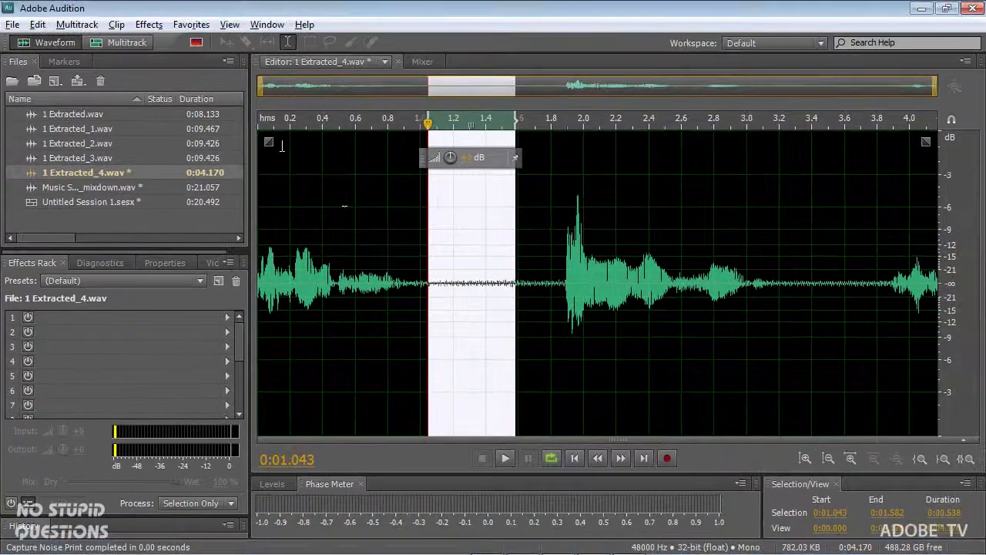
Step: Clear the waveform selection, then examine the Automatic Click Remover effect's presets and close it without applying
left_click(317, 131)
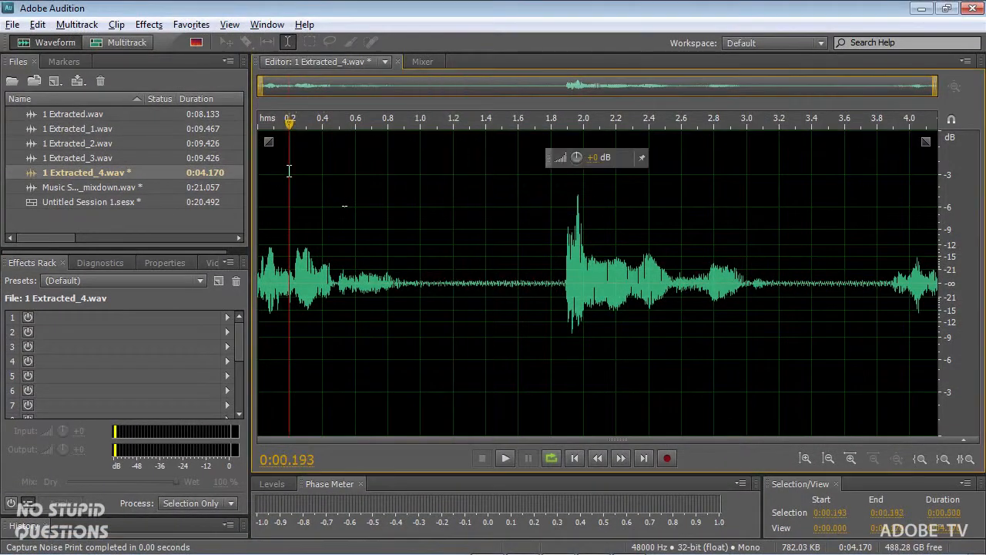
left_click(147, 26)
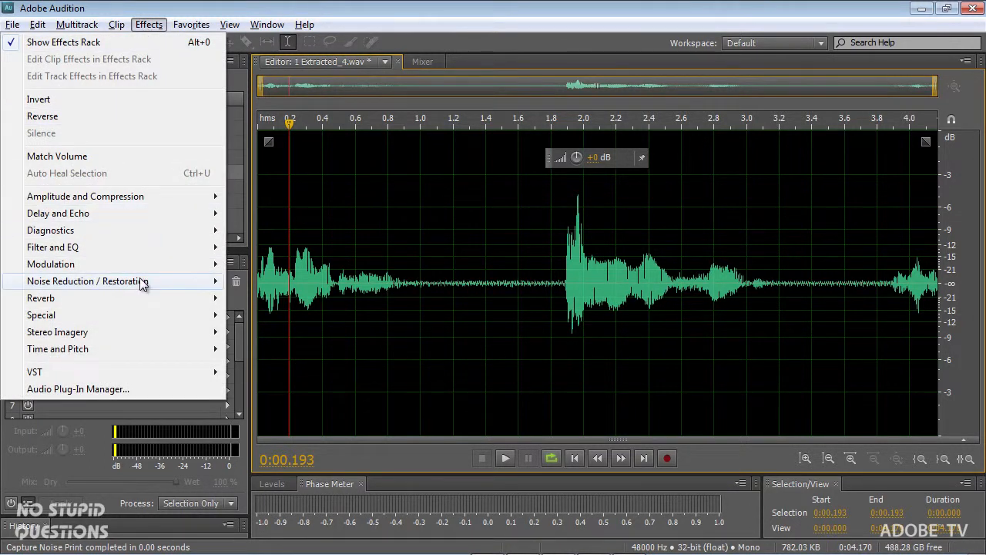
mouse_move(142, 282)
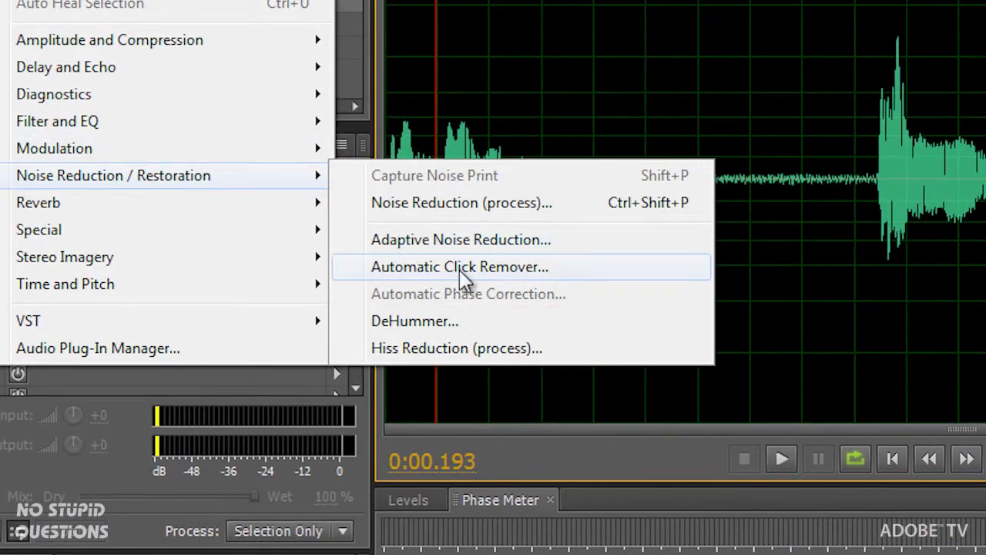
left_click(567, 268)
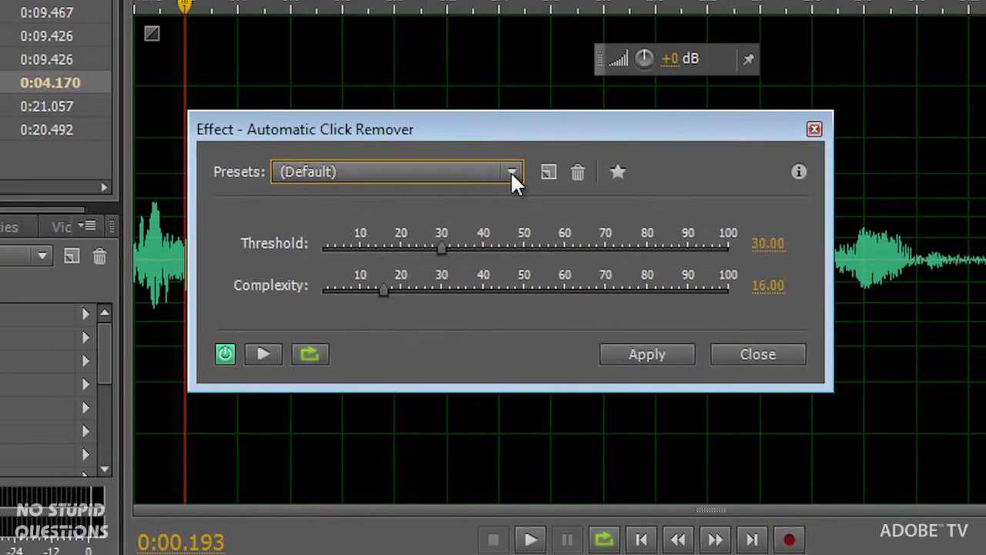
left_click(511, 172)
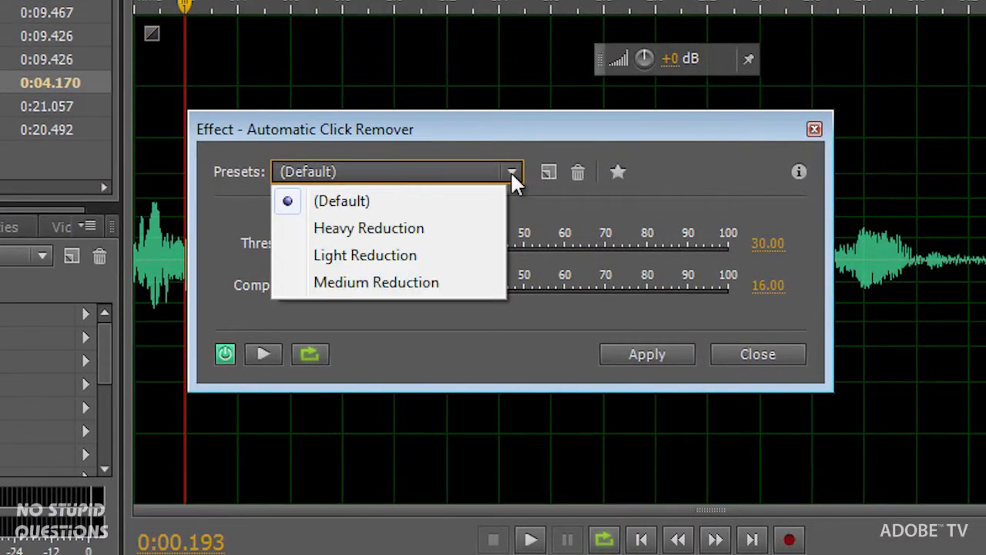
left_click(661, 172)
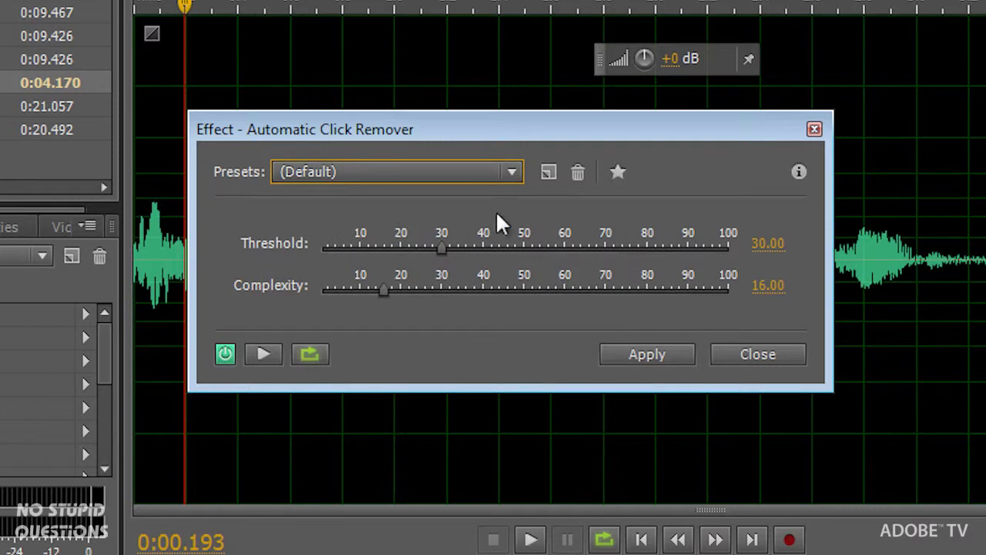
left_click(758, 354)
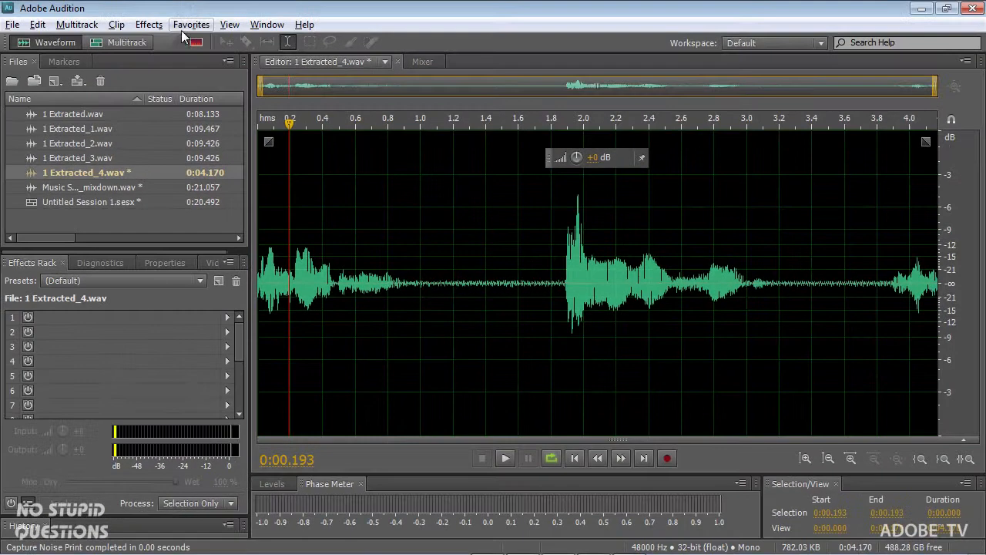
Step: Examine the DeHummer effect's presets and its Output Hum Only option, and close the effect without applying it
left_click(141, 28)
mouse_move(134, 284)
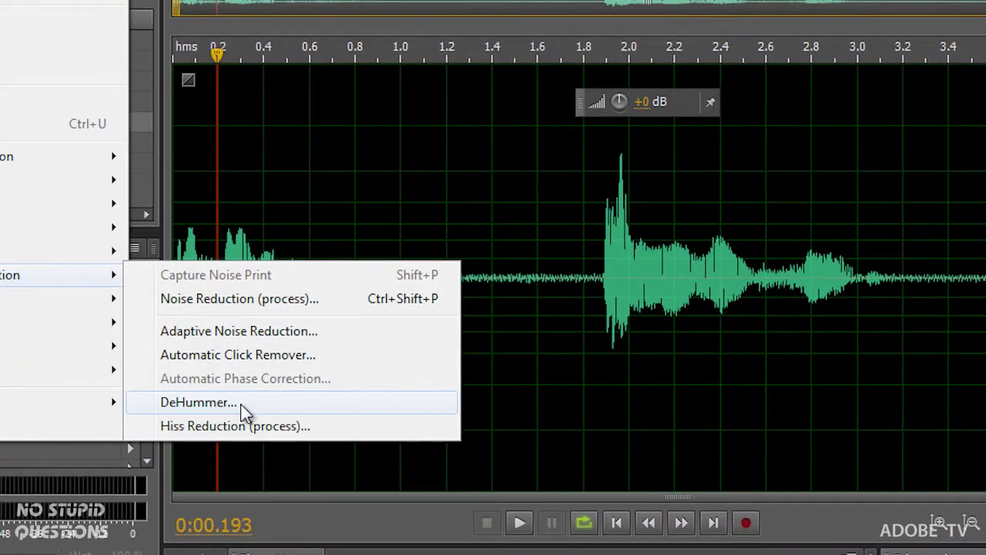
left_click(245, 405)
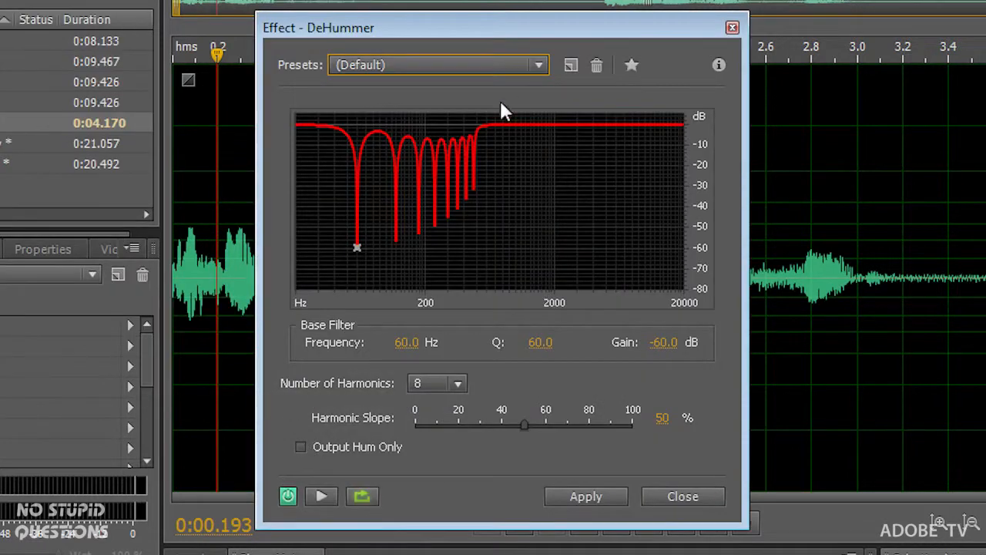
left_click(538, 67)
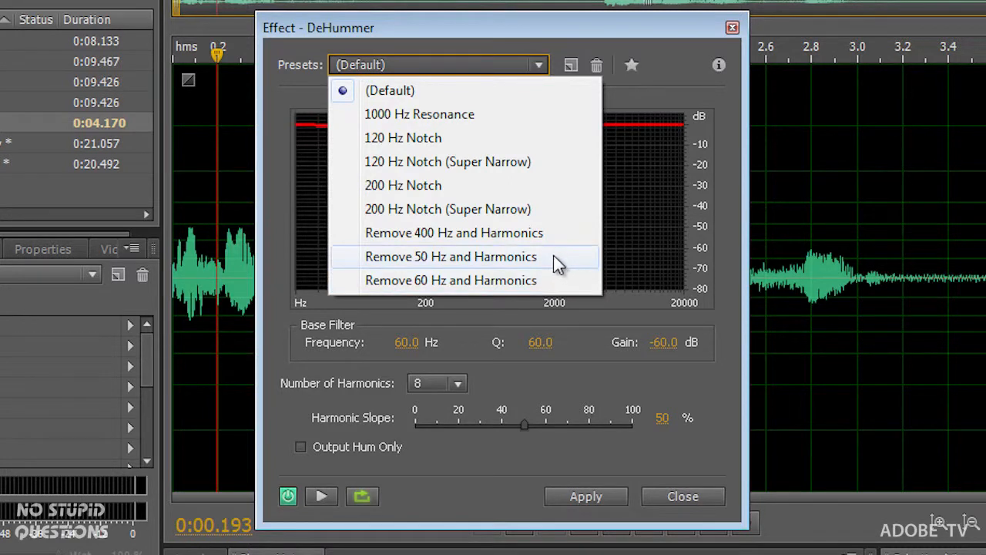
left_click(705, 214)
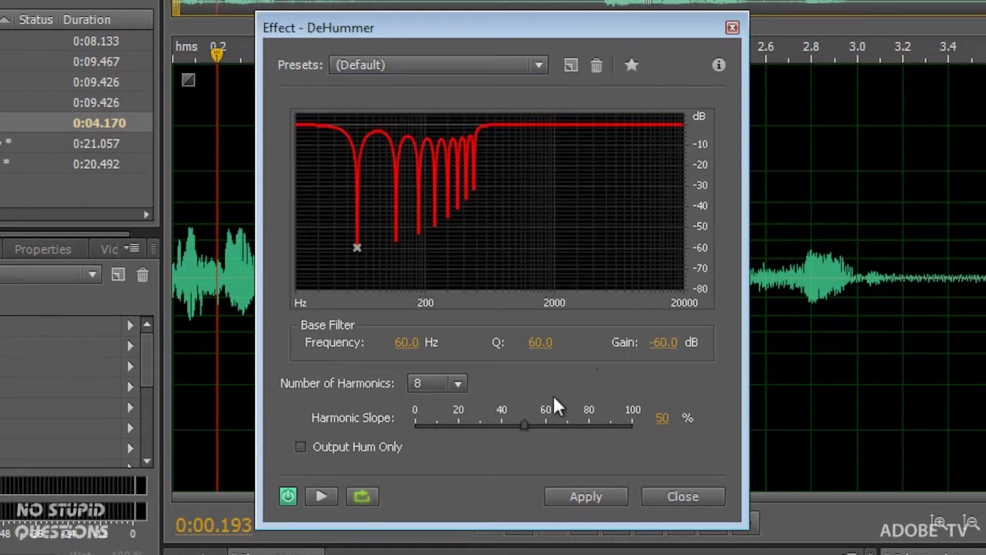
left_click(345, 449)
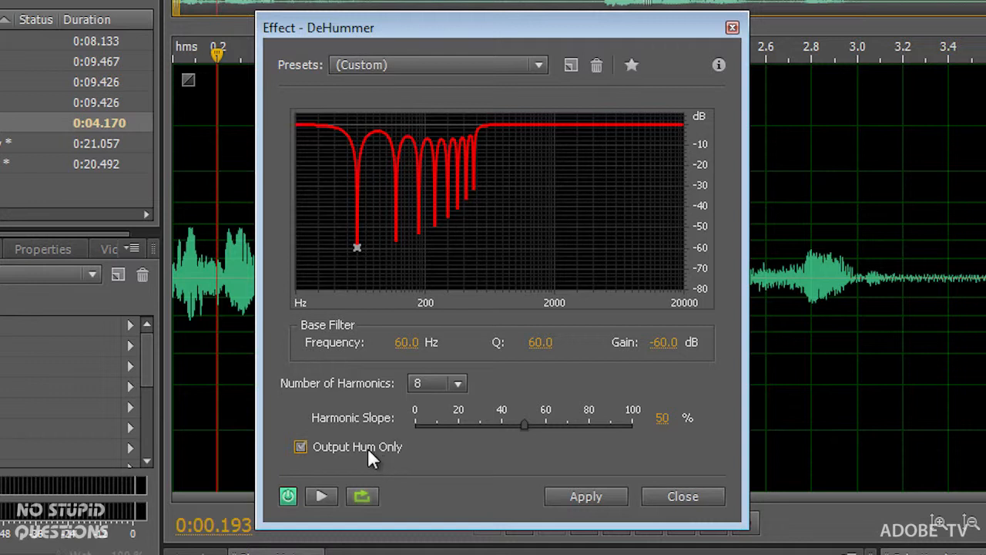
left_click(367, 449)
left_click(689, 496)
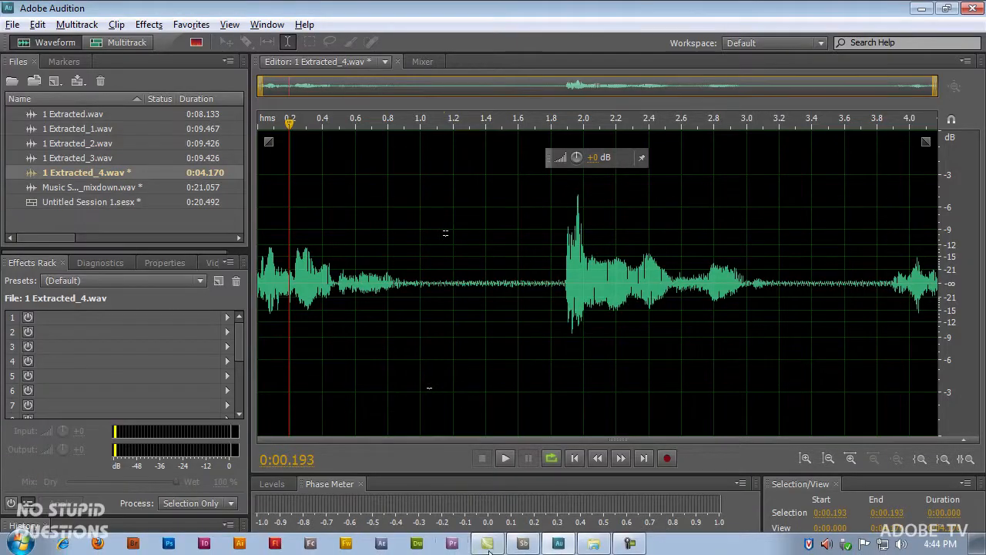
Step: Check the Create Loop task options in Adobe Soundbooth and return to Adobe Audition
left_click(524, 544)
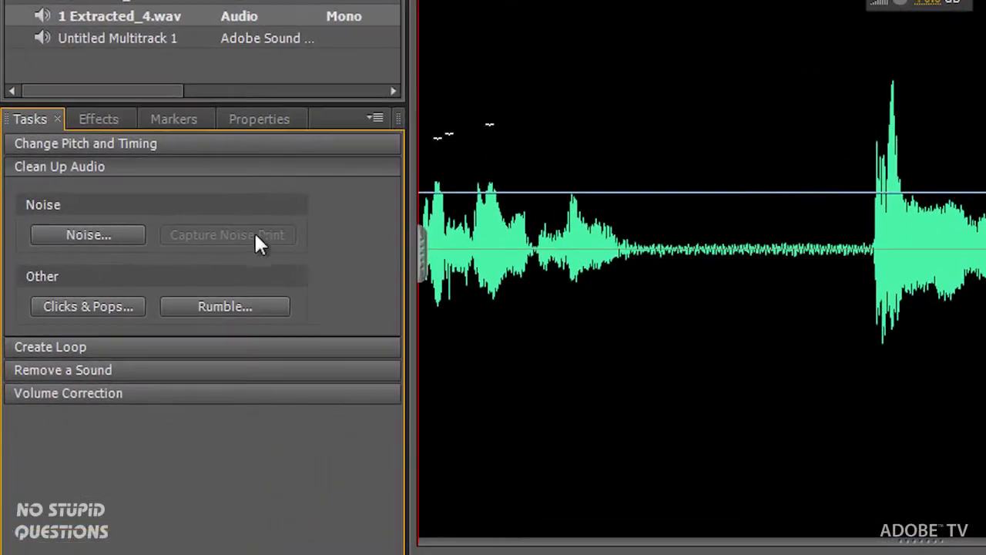
left_click(147, 346)
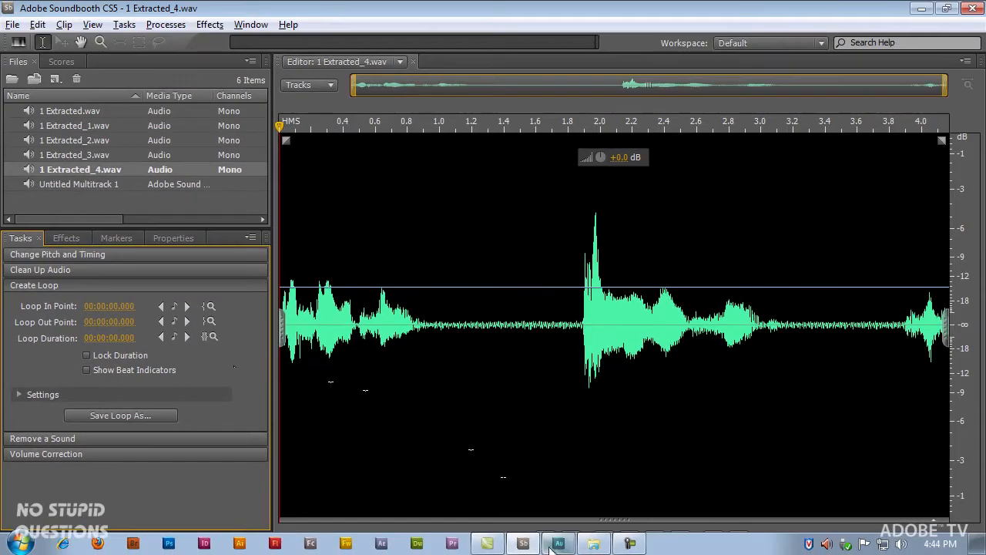
left_click(559, 544)
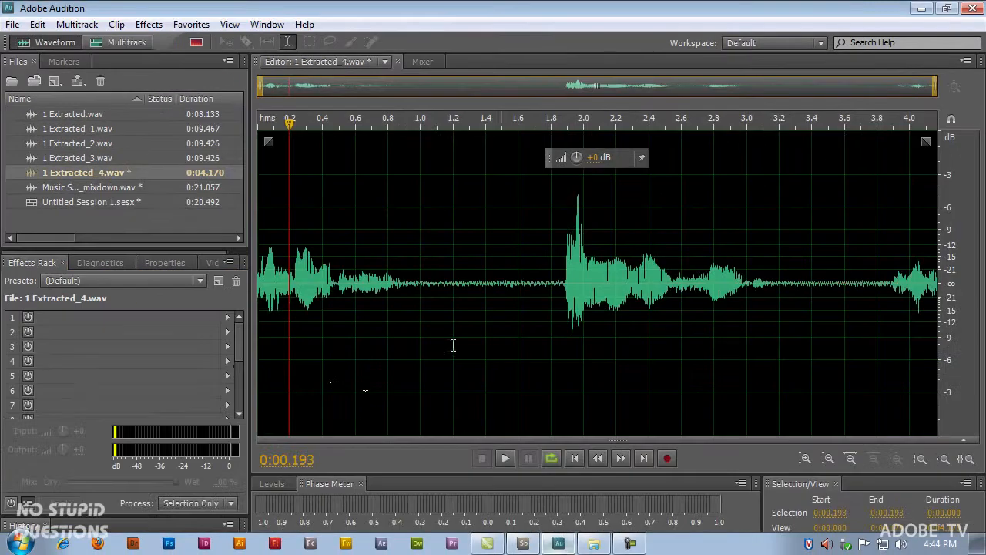
Step: Open Music Session01_mixdown.wav in the waveform editor and play its first few seconds
left_click(30, 184)
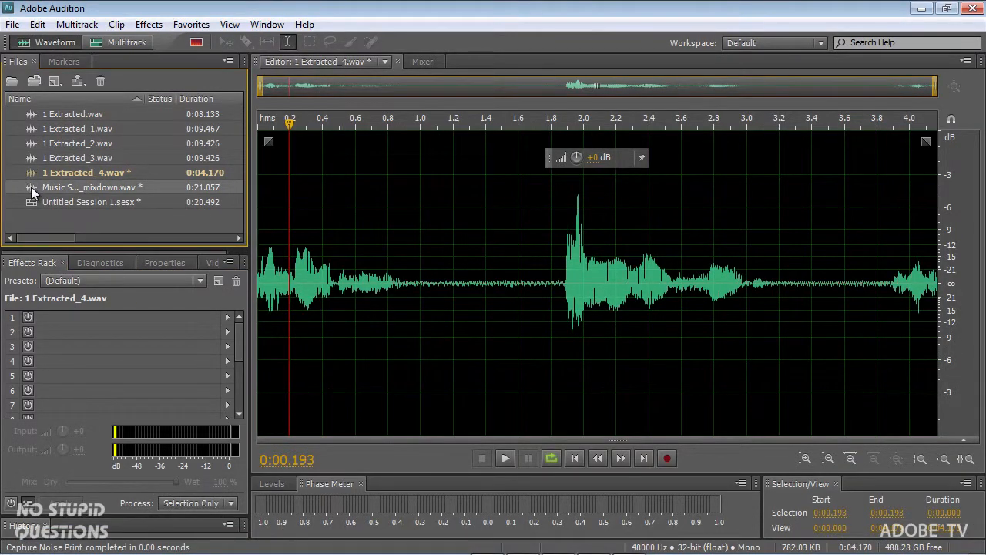
double_click(31, 187)
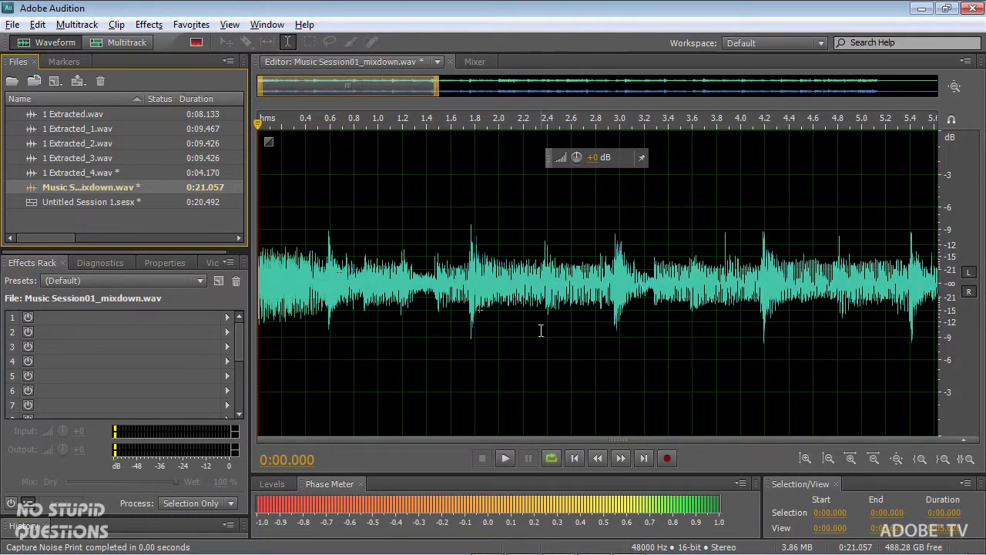
left_click(504, 457)
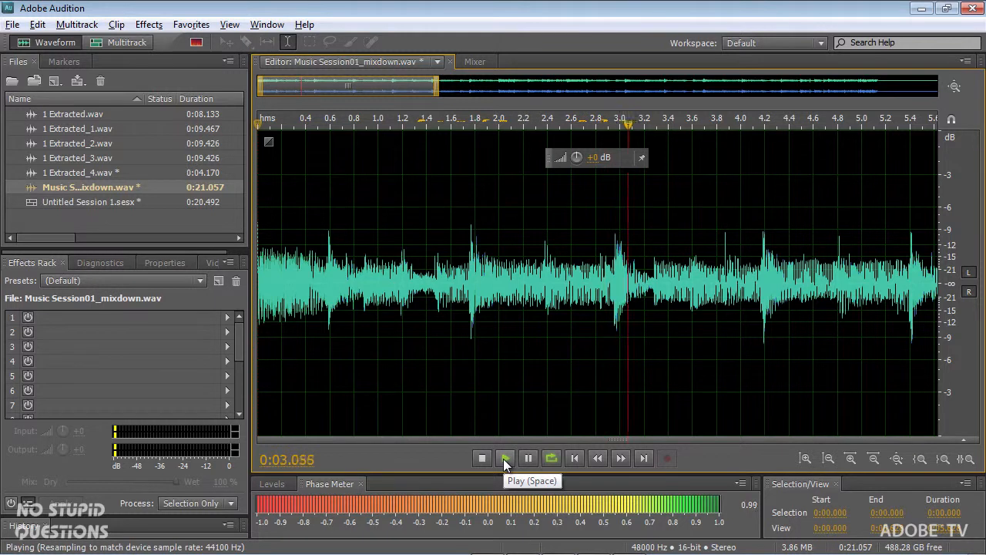
left_click(482, 459)
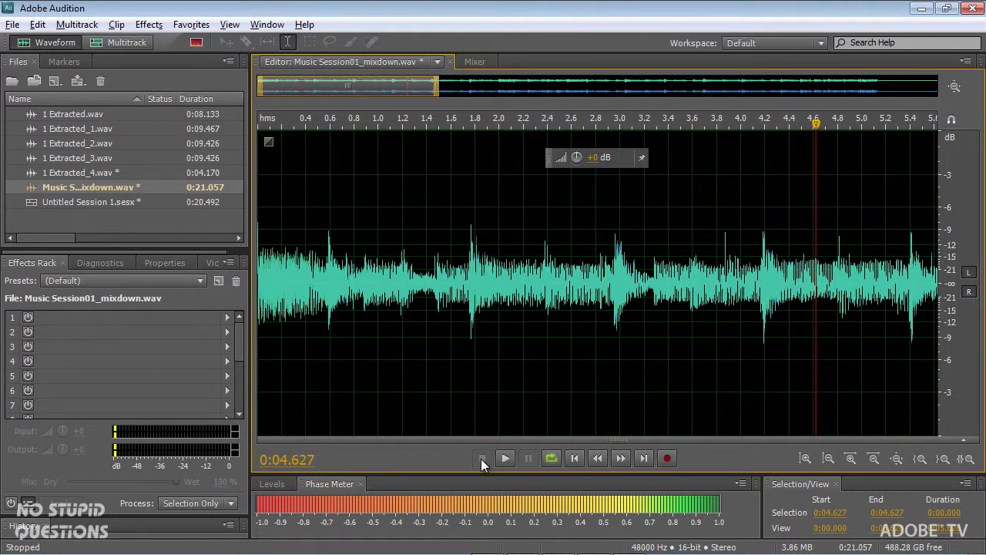
Step: Show the marker list, return the playhead to the start of the file and add a marker at 0:00.000
left_click(68, 61)
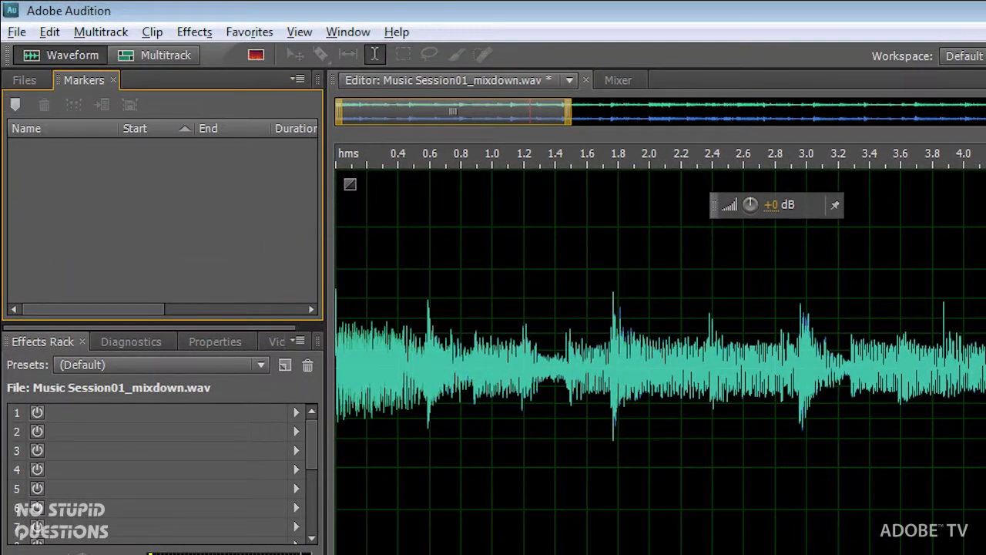
left_click_drag(985, 159, 208, 155)
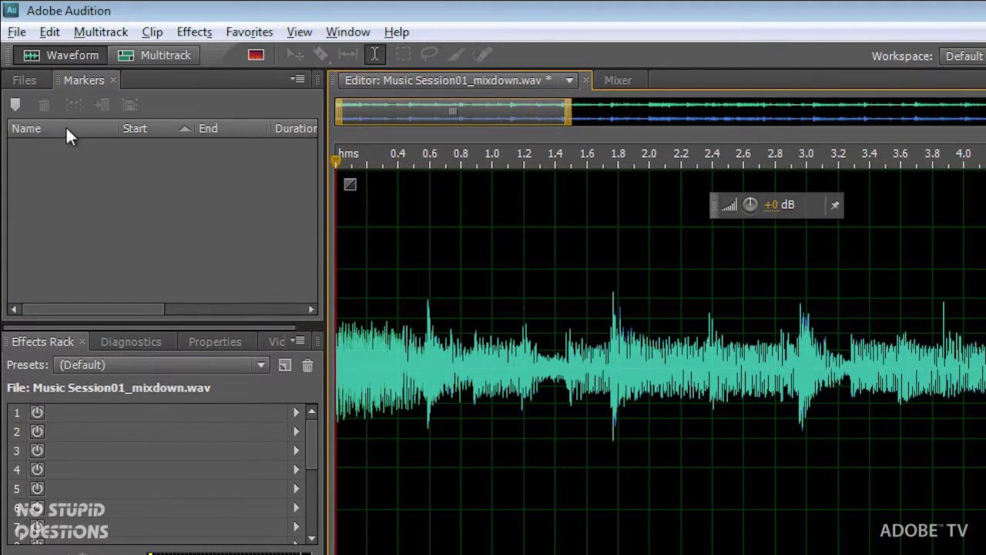
left_click(16, 105)
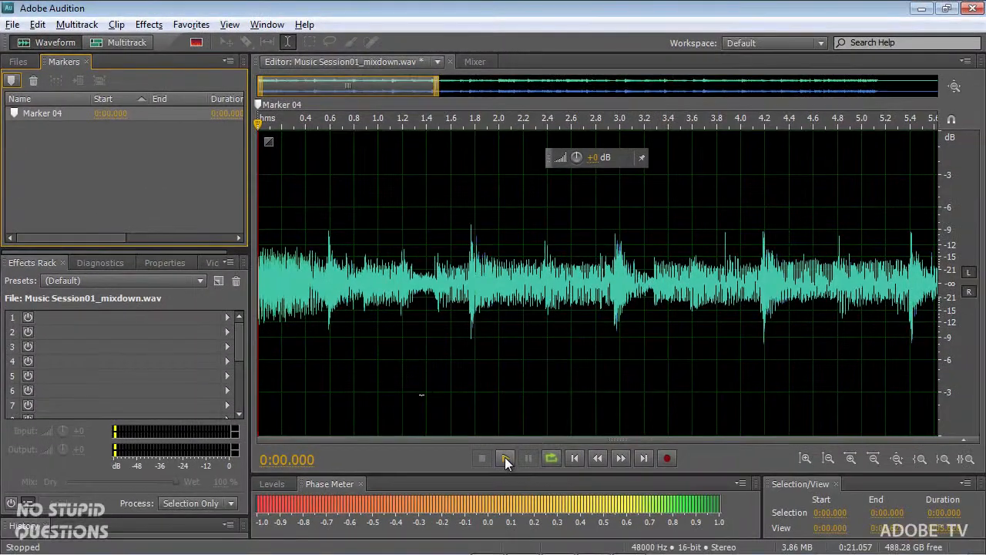
Step: Play the music from the start, add a second marker on the fly at about 0:04.836 and stop playback
left_click(505, 457)
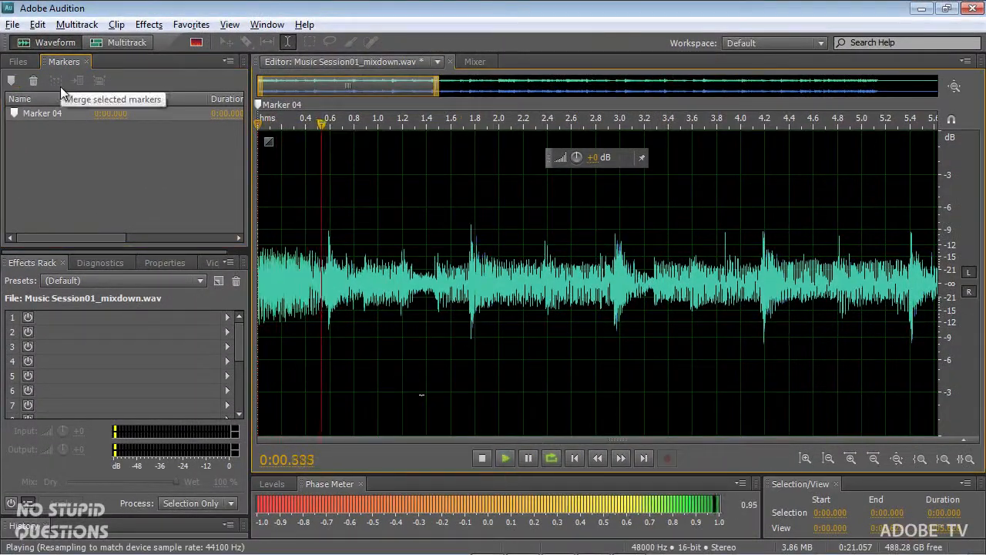
left_click(12, 81)
key("space")
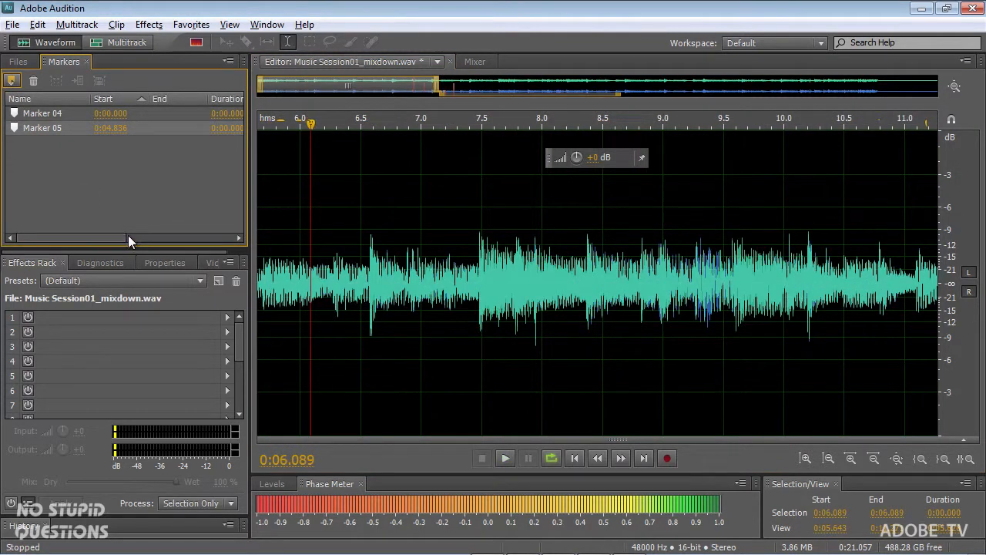
Step: Select the markers at 0:00.000 and 0:04.836 and merge them into one range marker
left_click_drag(579, 87, 371, 86)
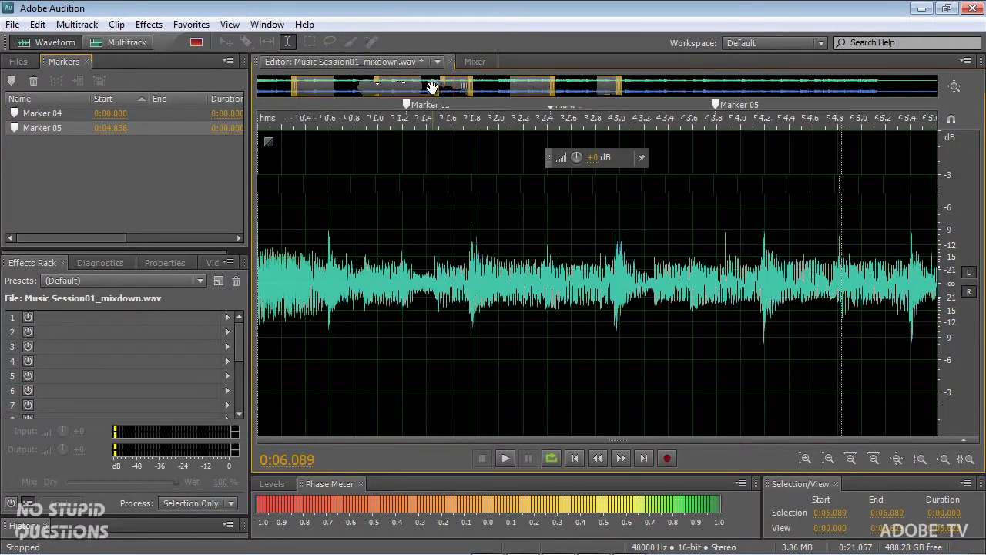
mouse_move(435, 89)
left_mouse_down()
mouse_move(385, 84)
mouse_move(549, 89)
left_mouse_up()
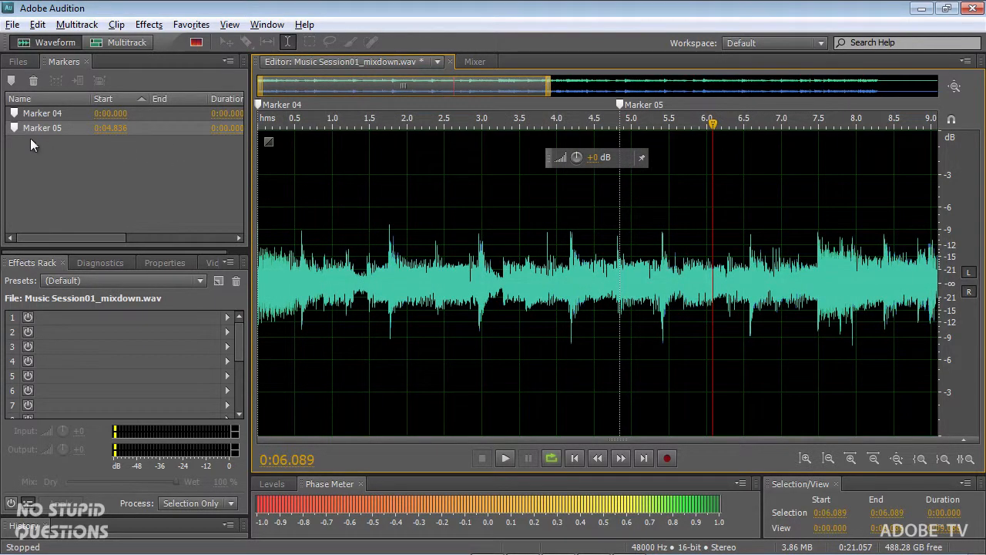
left_click_drag(47, 143, 25, 108)
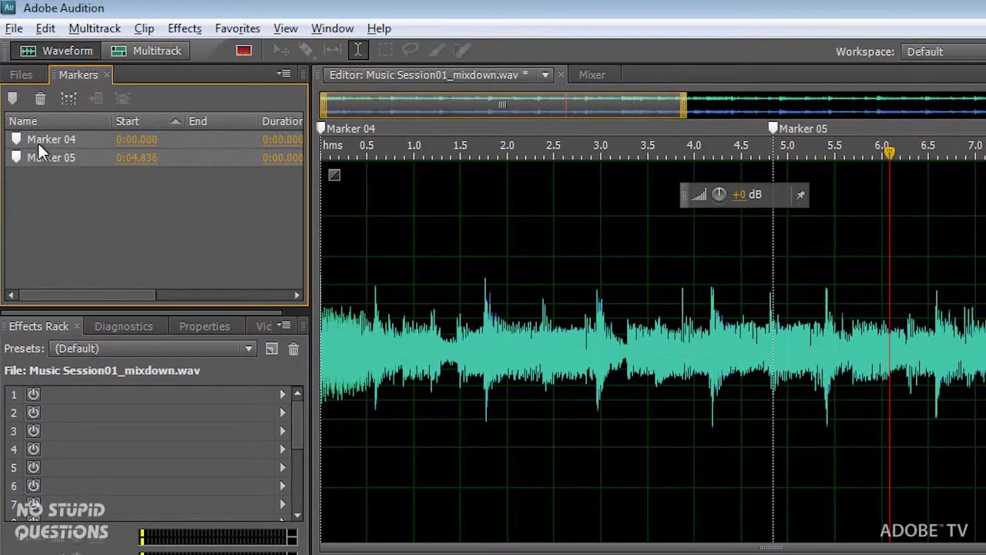
left_click(68, 100)
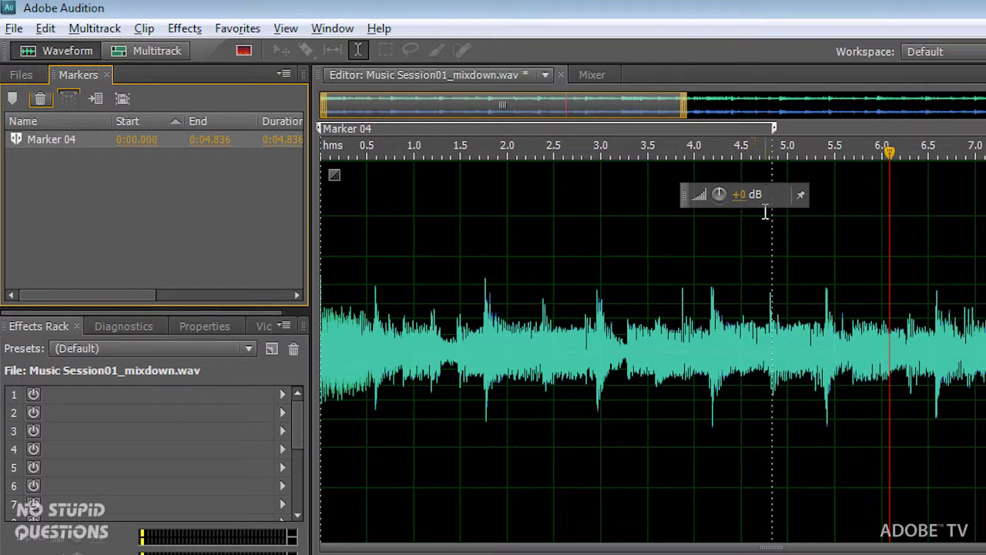
Step: Select the audio covered by the merged range marker and play it as a loop
double_click(53, 138)
key("Return")
left_click(52, 137)
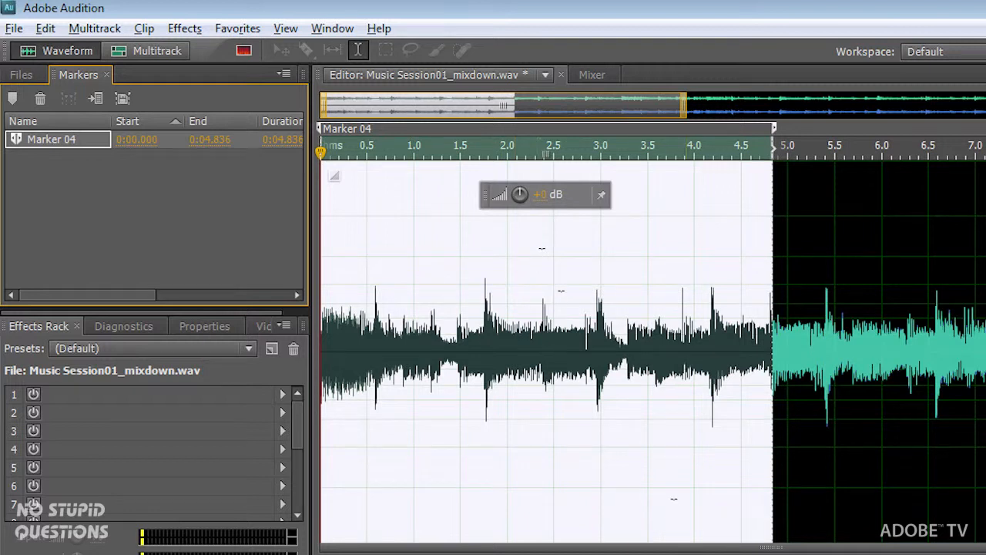
key("space")
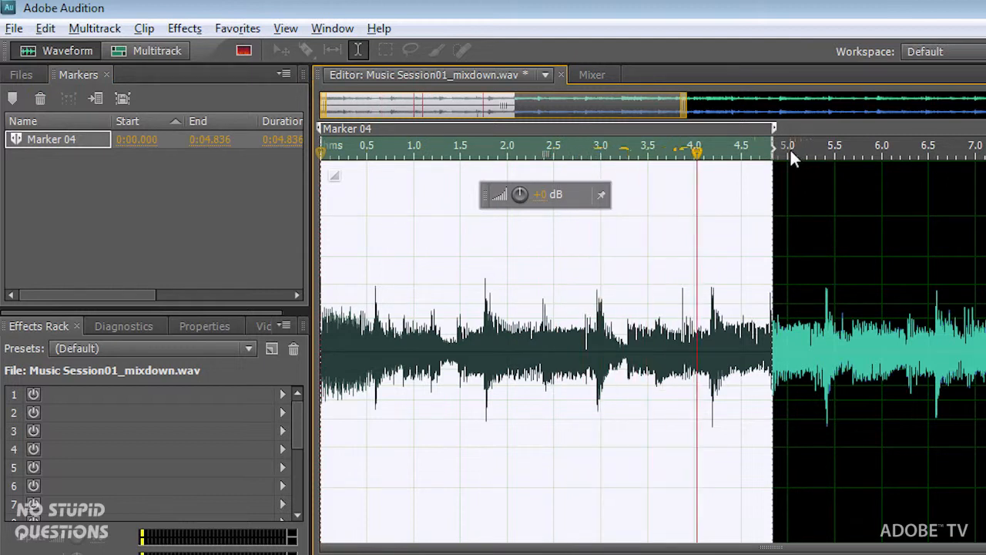
Step: Shorten the end of the loop selection to about 4.777 s and copy the selection into a new audio file
left_click_drag(681, 106, 788, 106)
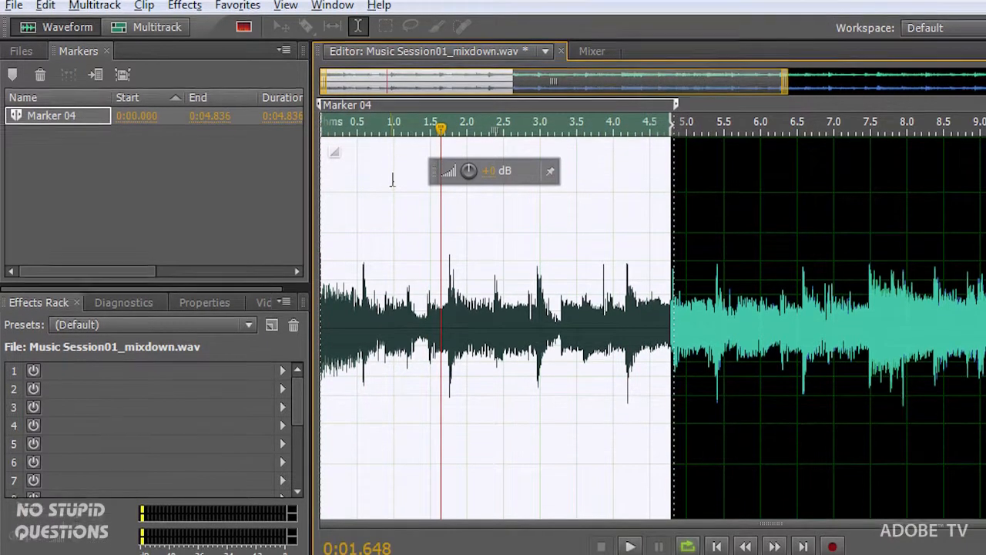
right_click(393, 201)
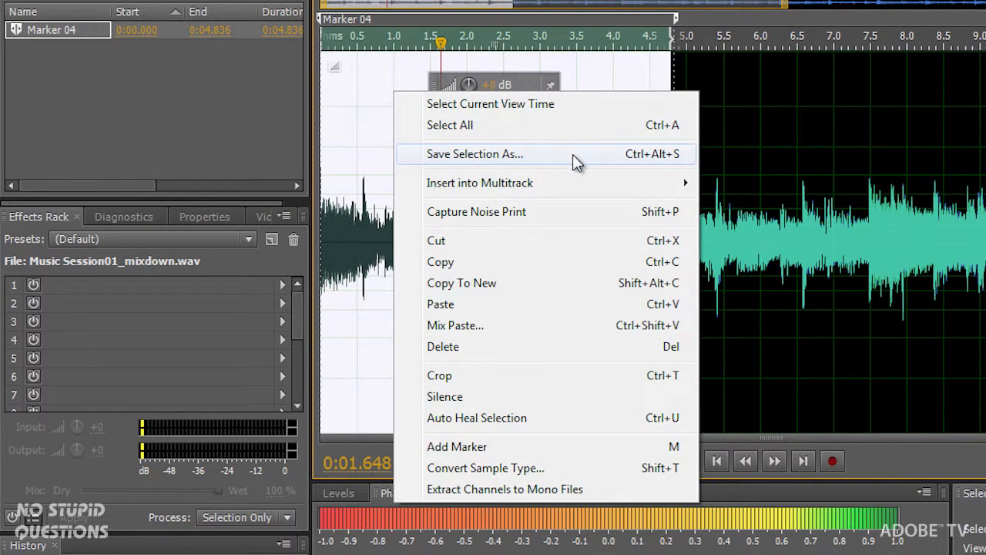
left_click(548, 285)
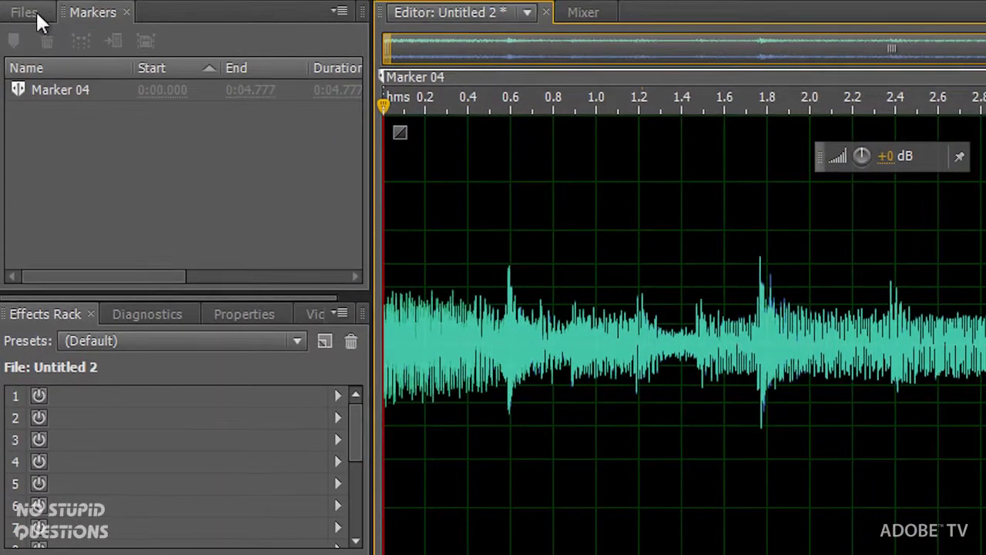
left_click(26, 13)
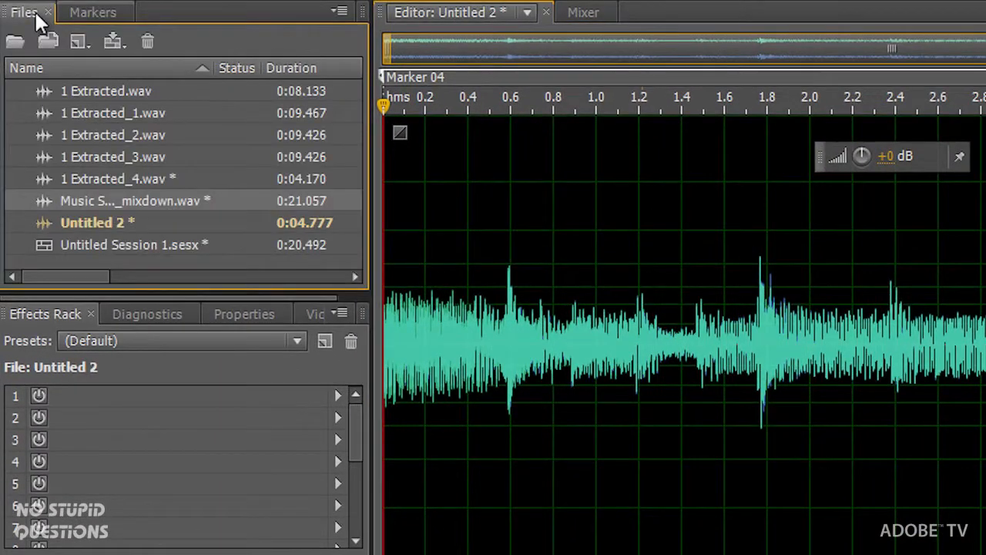
Step: Select the new Untitled 2 file in the file list and play it to check how it loops
left_click(71, 219)
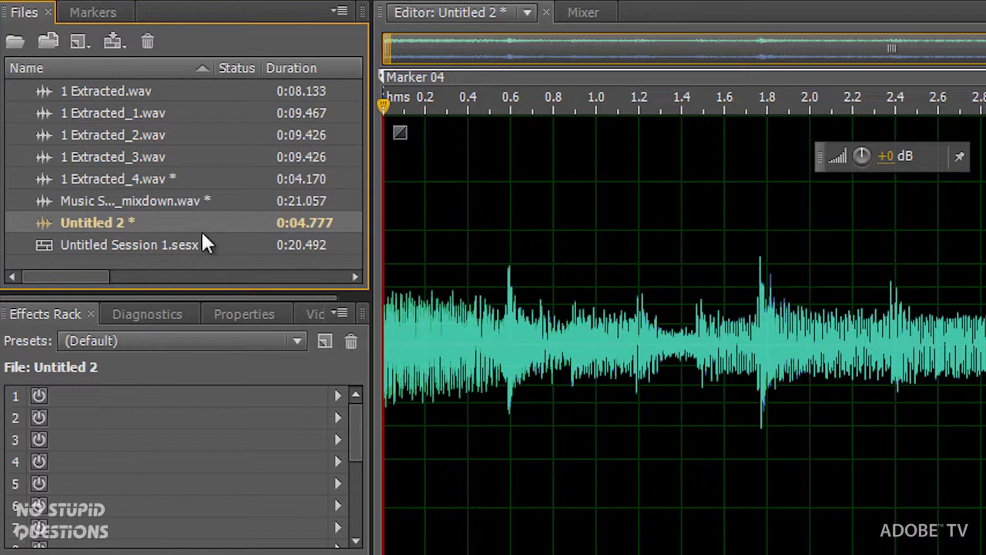
key("space")
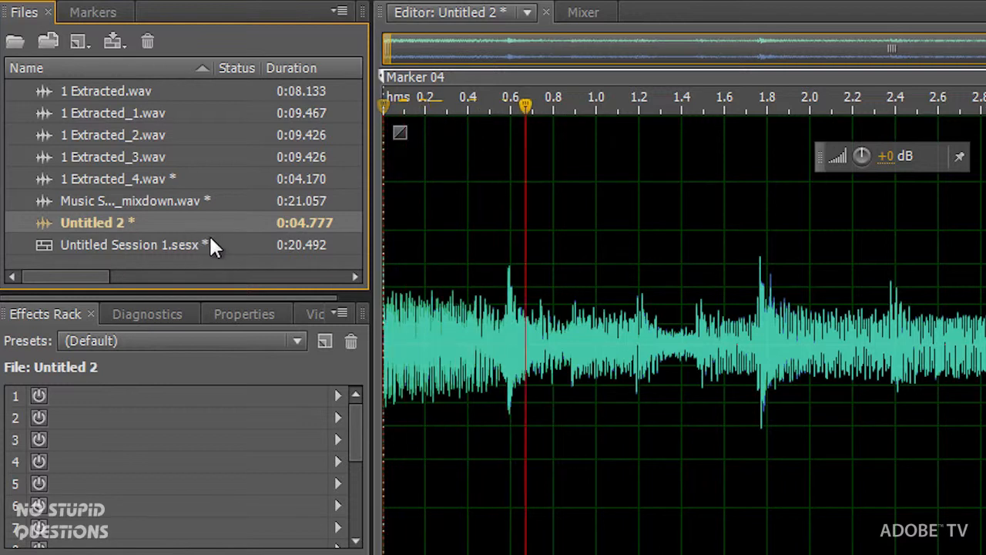
key("space")
key("space")
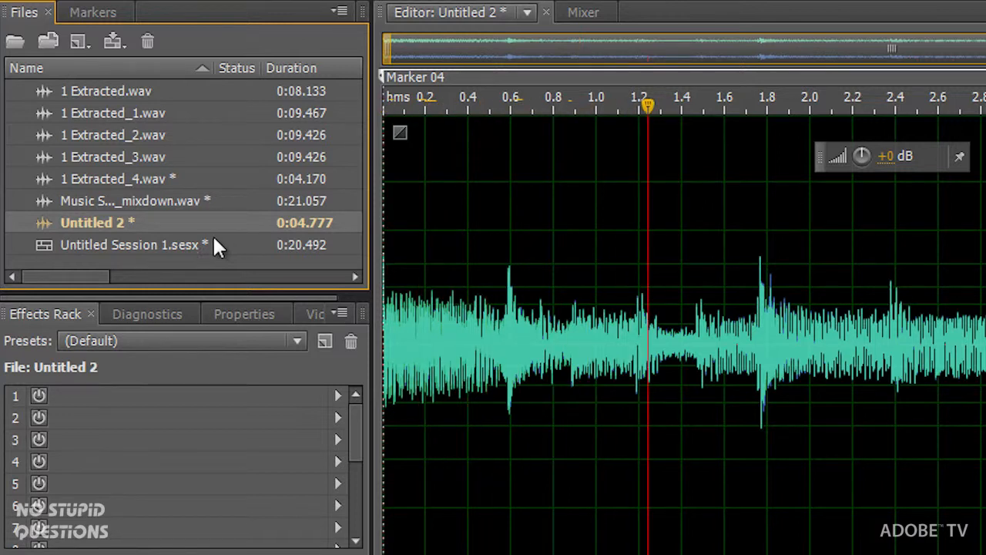
Step: Insert Untitled 2 into a new multitrack session named Untitled Session 2 at 48000 Hz, 32 (float) bits with a Stereo master
right_click(74, 223)
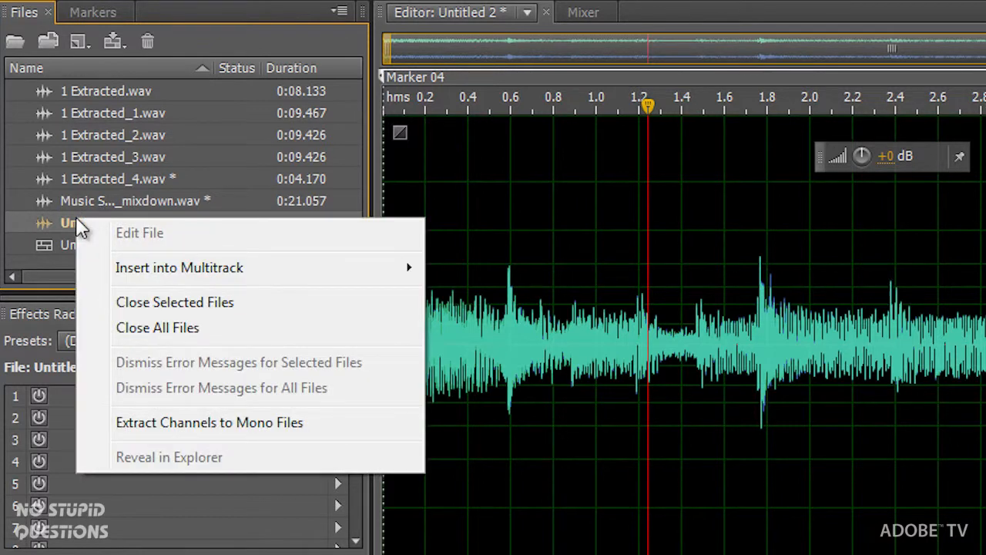
mouse_move(182, 271)
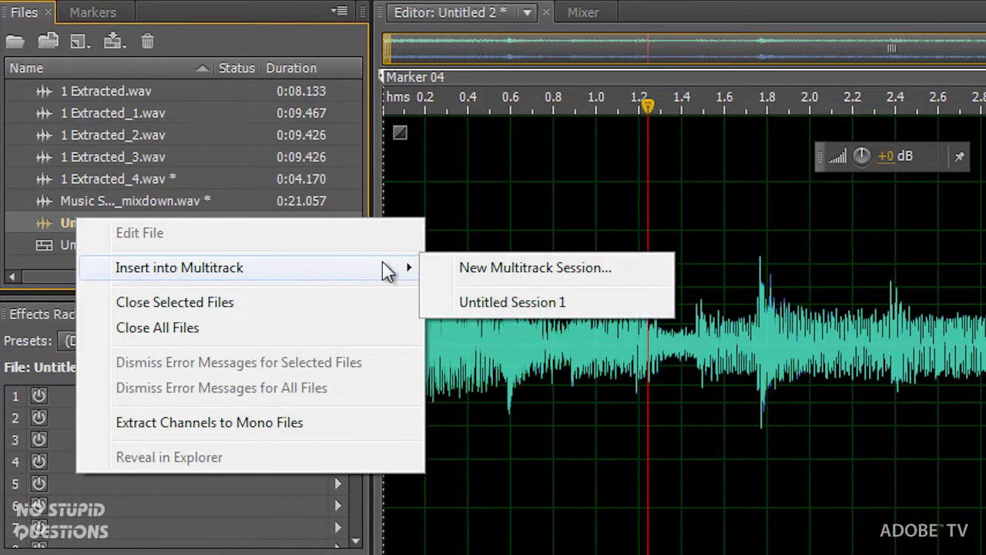
left_click(530, 275)
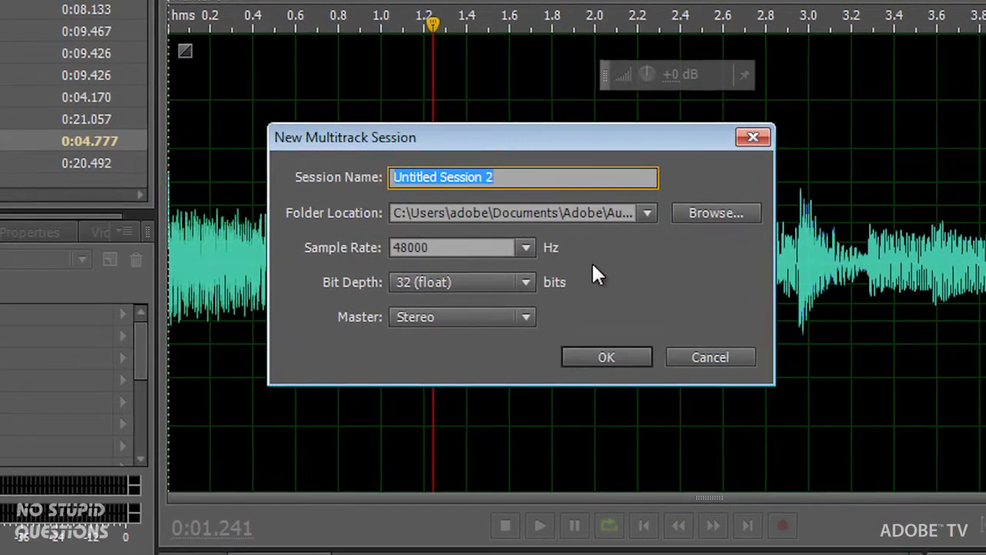
left_click(632, 352)
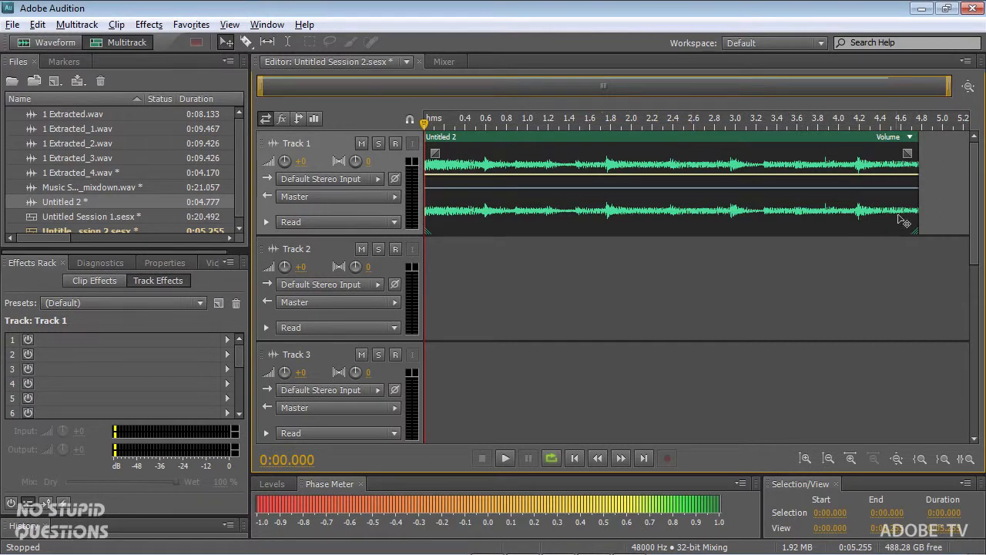
Step: Enable looping on the Track 1 clip, extend it to three repetitions ending at about 14.3 s, and play the session
right_click(505, 151)
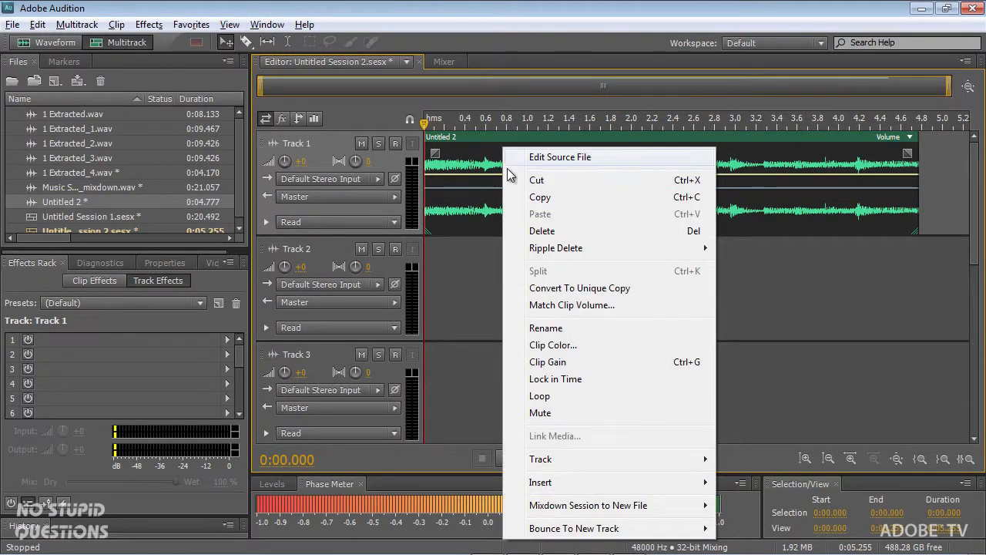
left_click(590, 396)
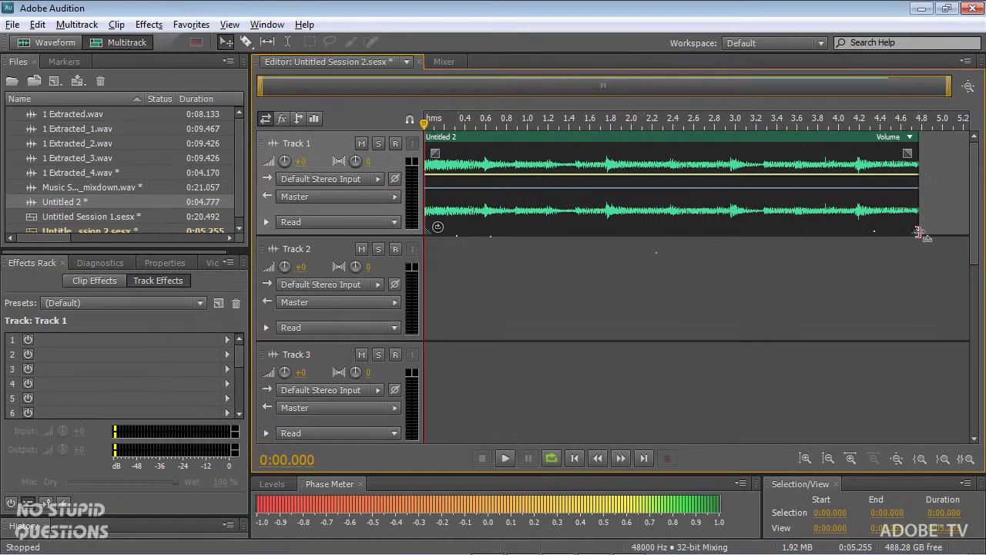
left_click_drag(920, 227, 592, 239)
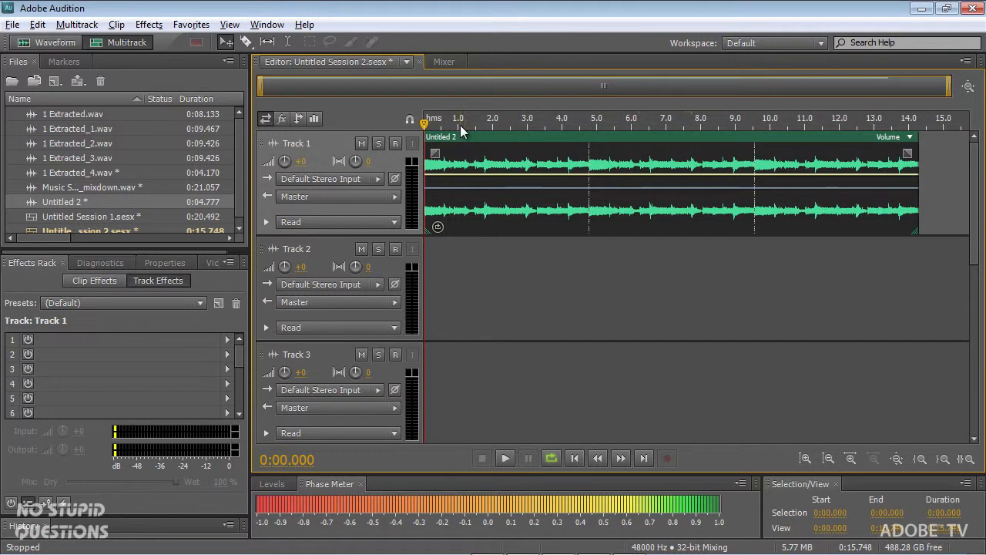
key("space")
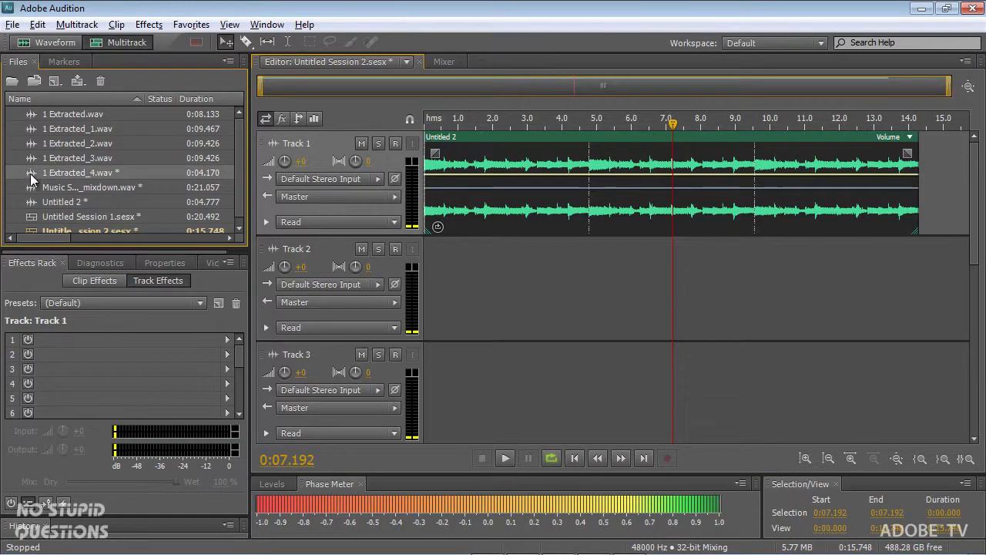
Step: Open 1 Extracted_4.wav in the waveform editor, switch to Soundbooth and expand the Remove a Sound task
double_click(30, 173)
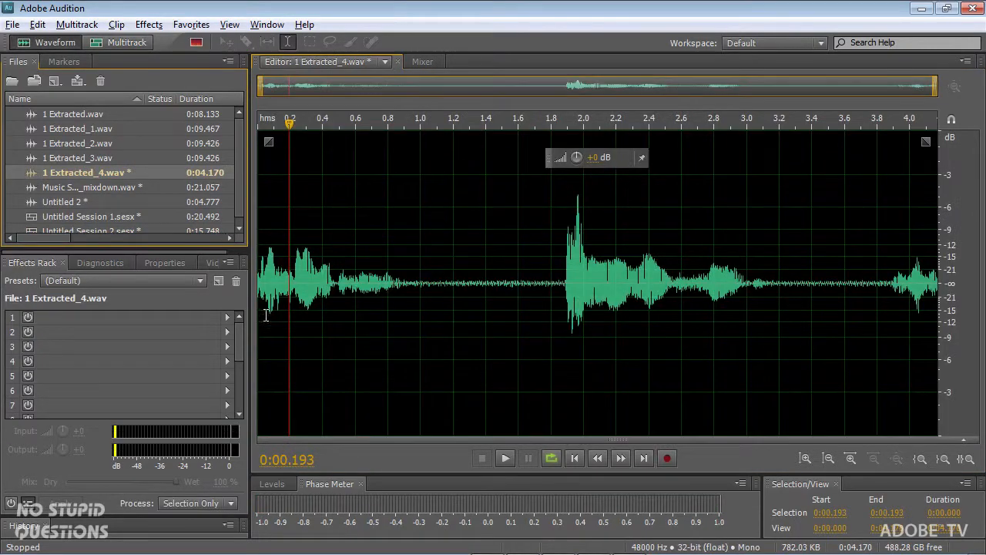
mouse_move(393, 548)
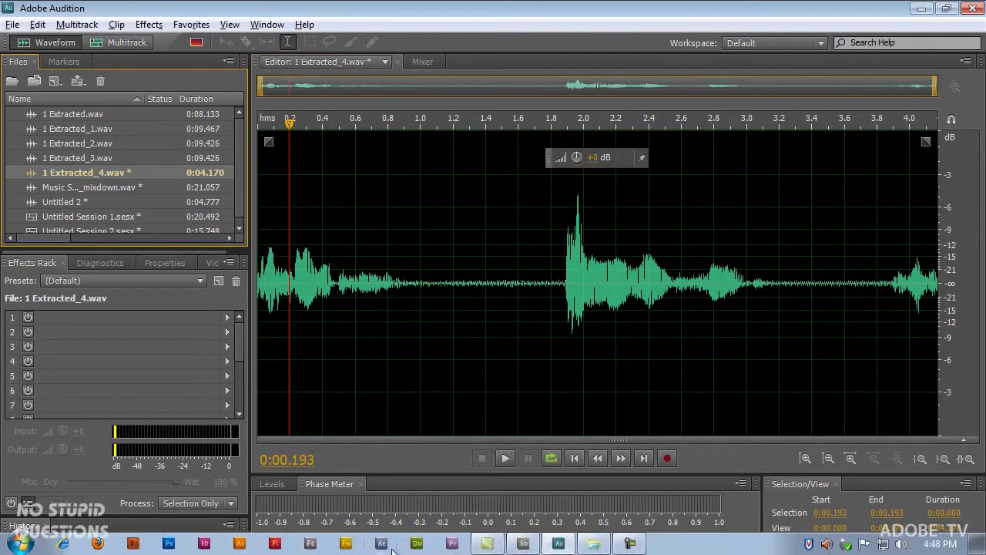
left_click(524, 546)
left_click(67, 283)
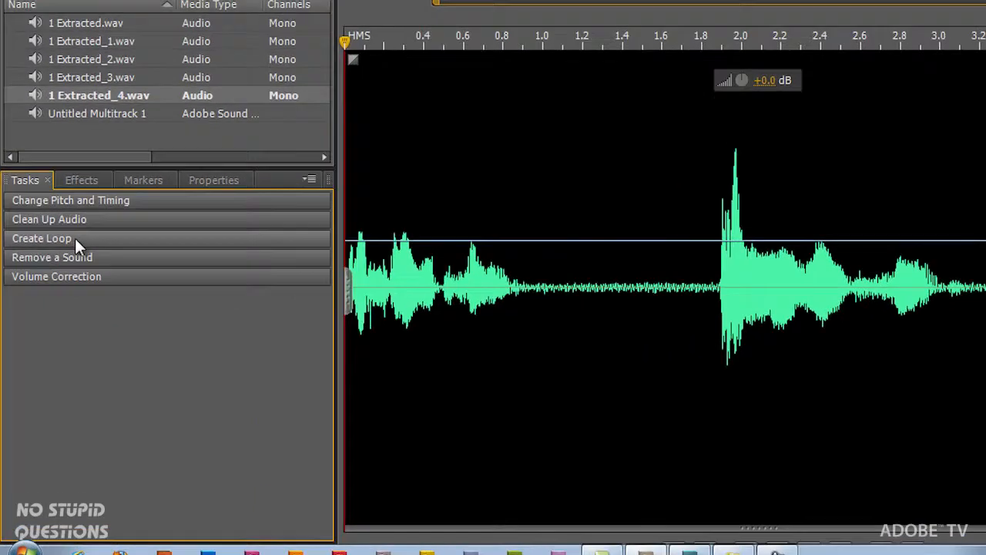
left_click(117, 262)
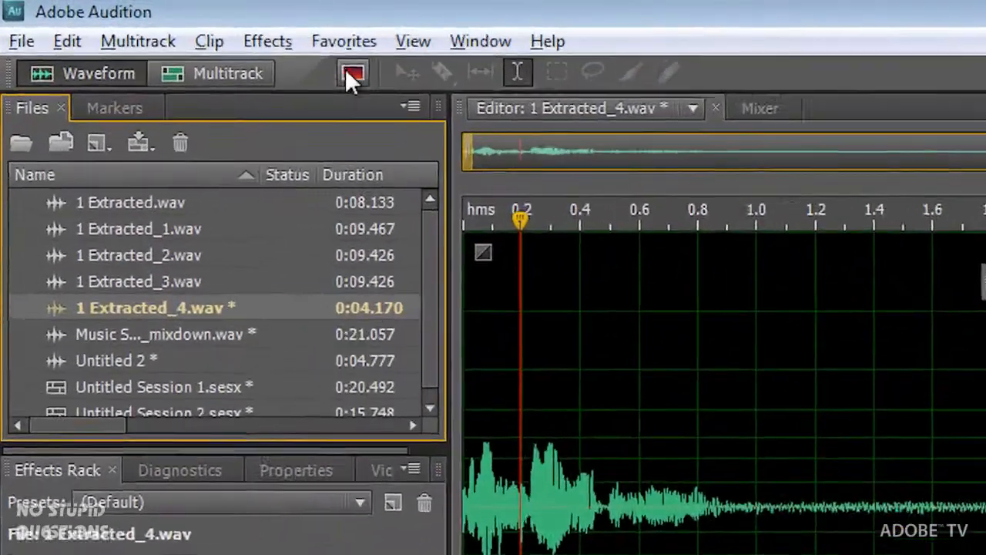
Step: In Audition, show the spectral frequency display at full height, lasso a patch between about 0.9 and 1.25 s, and deselect it
left_click(196, 43)
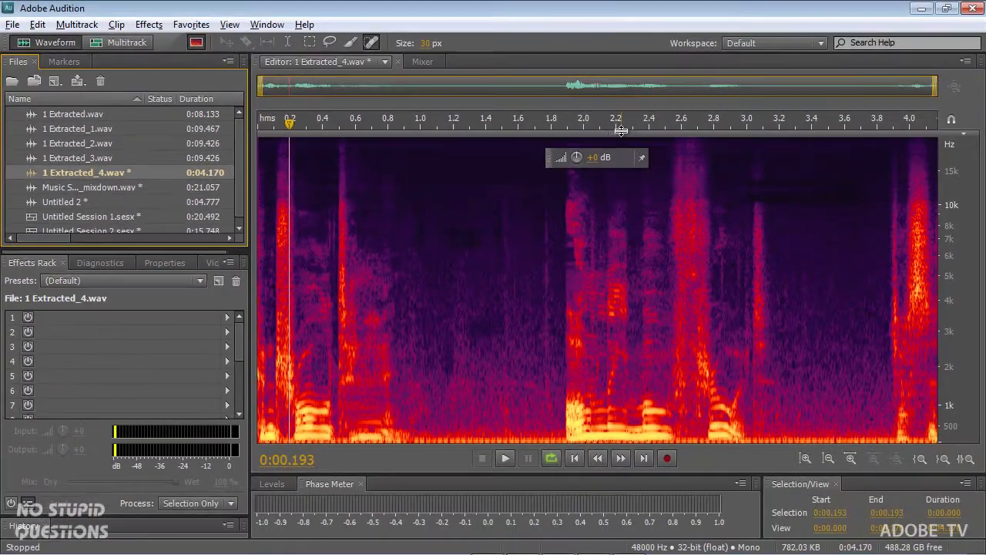
mouse_move(620, 131)
left_mouse_down()
mouse_move(635, 275)
mouse_move(615, 121)
left_mouse_up()
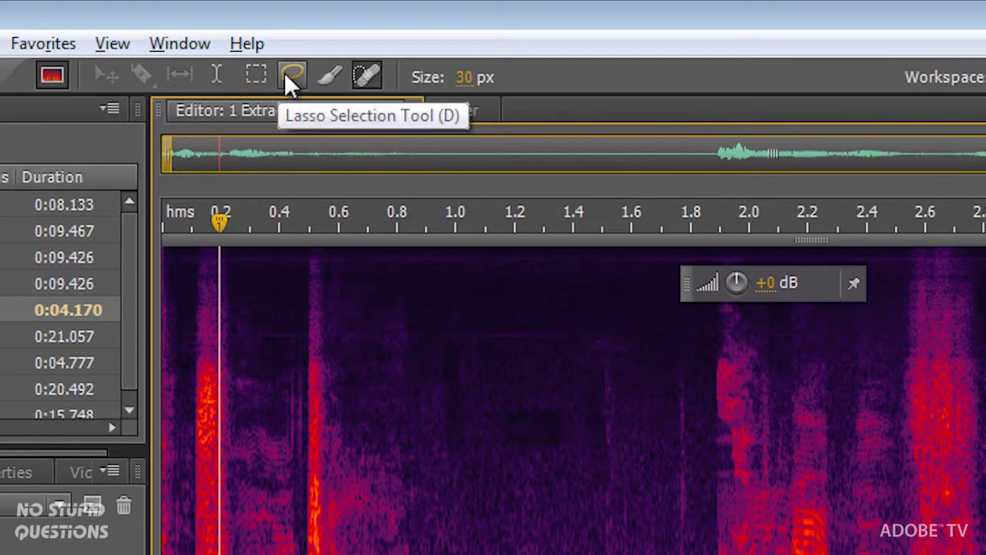
left_click(286, 73)
mouse_move(451, 372)
left_mouse_down()
mouse_move(468, 460)
mouse_move(527, 409)
mouse_move(478, 377)
left_mouse_up()
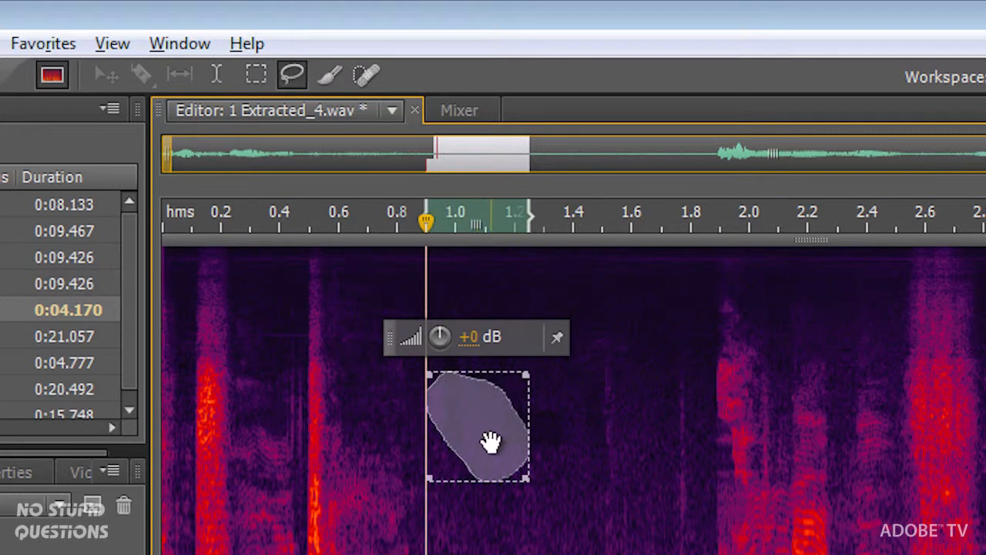
left_click(385, 410)
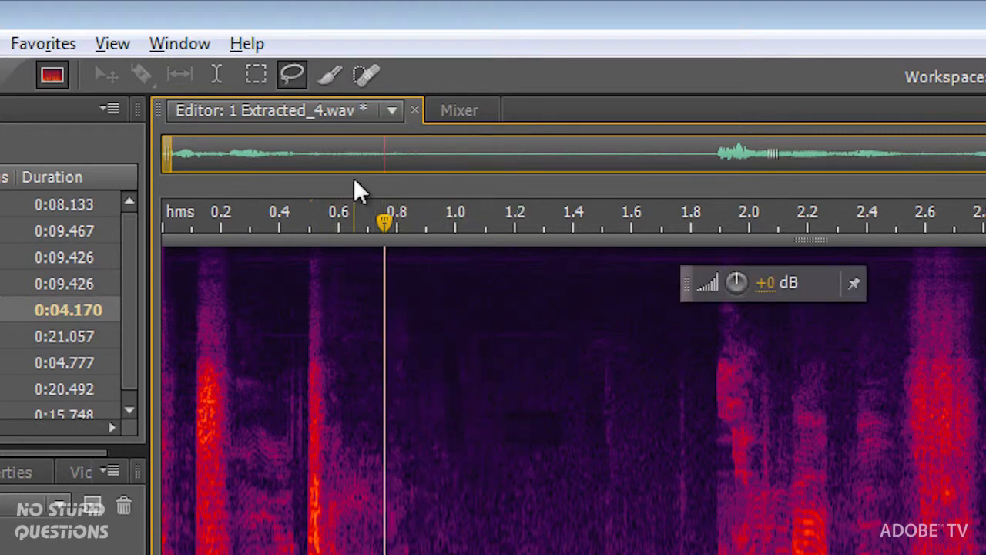
Step: Paint a selection between about 1.0 and 1.4 s with the Paintbrush Selection tool at 30 px and 50 opacity, and clear it
left_click(332, 78)
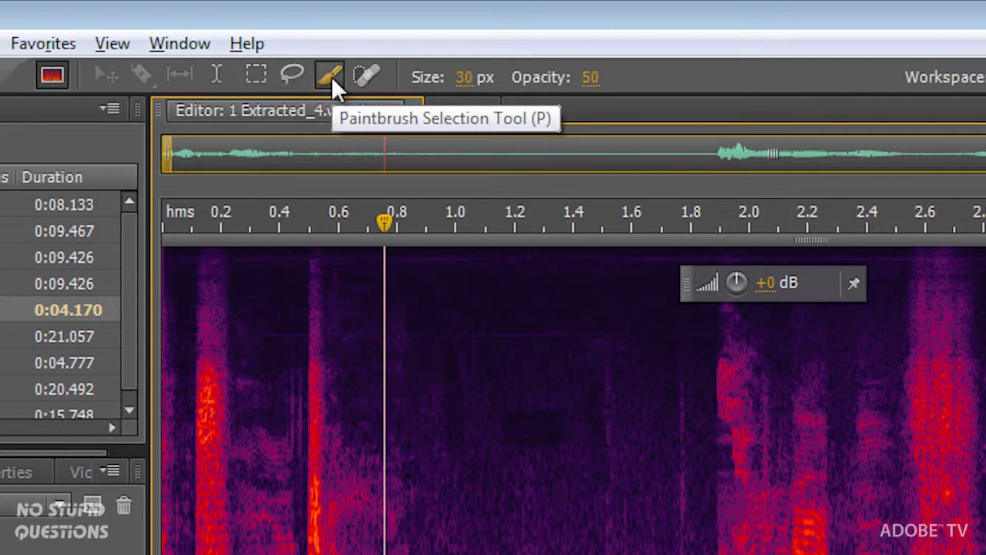
mouse_move(501, 433)
left_mouse_down()
mouse_move(500, 488)
mouse_move(531, 511)
mouse_move(501, 408)
mouse_move(547, 523)
left_mouse_up()
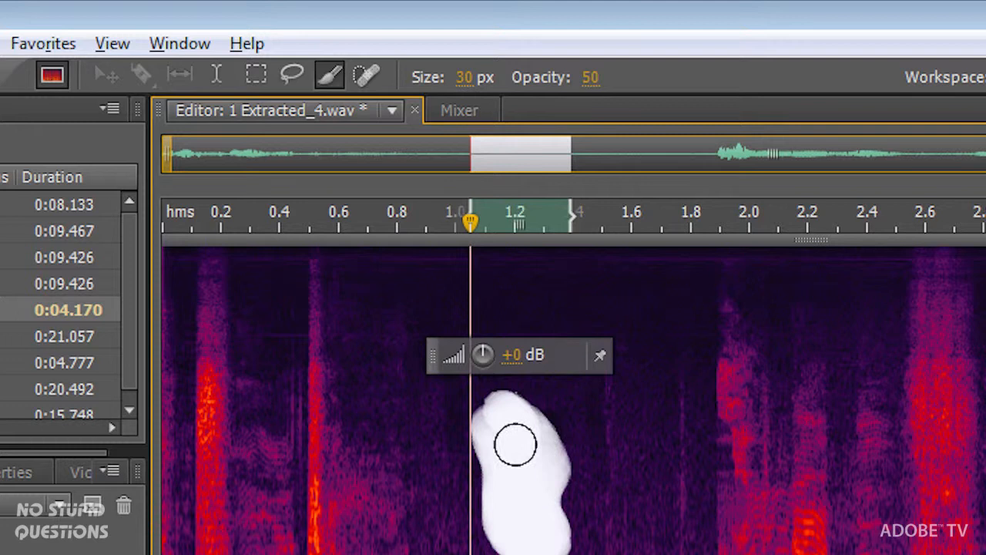
left_click_drag(516, 444, 493, 487)
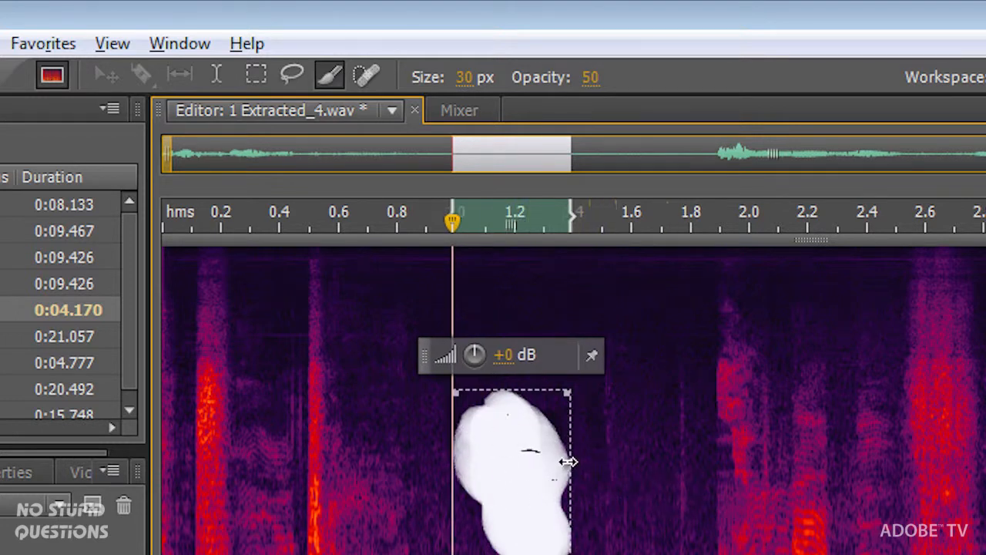
key("Delete")
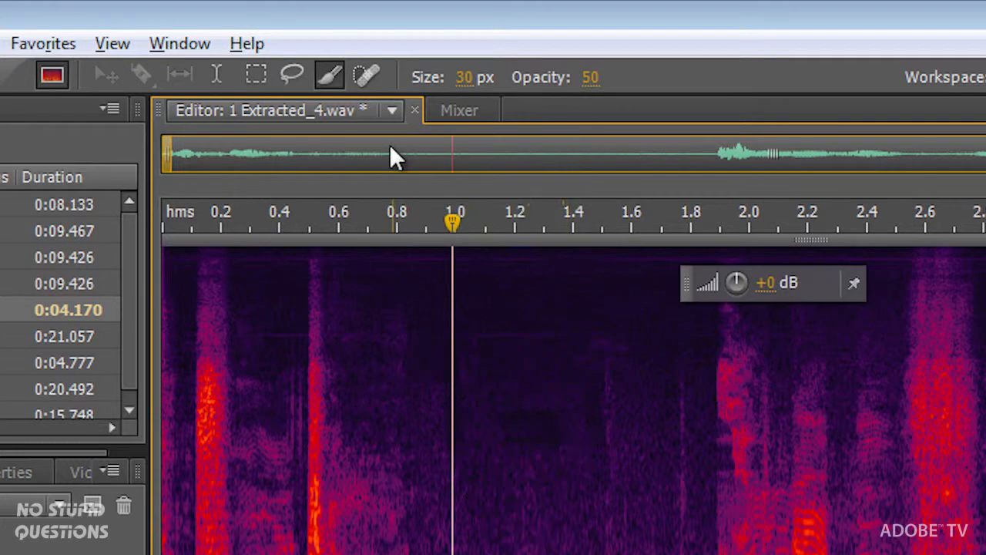
Step: Heal part of the quiet stretch before the loud passage at 1.9 s with the 30 px Spot Healing Brush
left_click(370, 73)
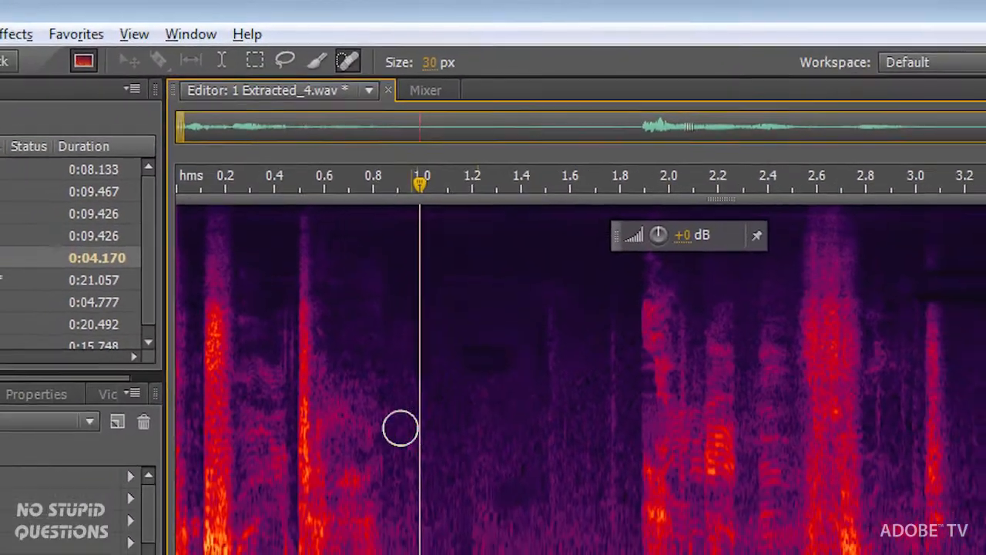
mouse_move(353, 394)
left_mouse_down()
mouse_move(481, 398)
mouse_move(576, 420)
left_mouse_up()
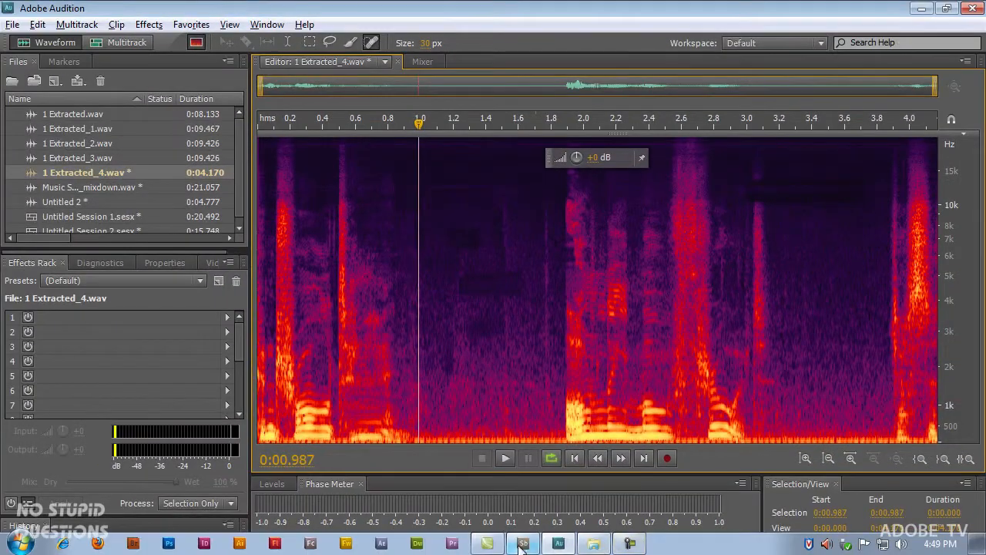
Step: Switch to Soundbooth, collapse Remove a Sound and expand the Volume Correction task to view its Match Volume options
left_click(523, 544)
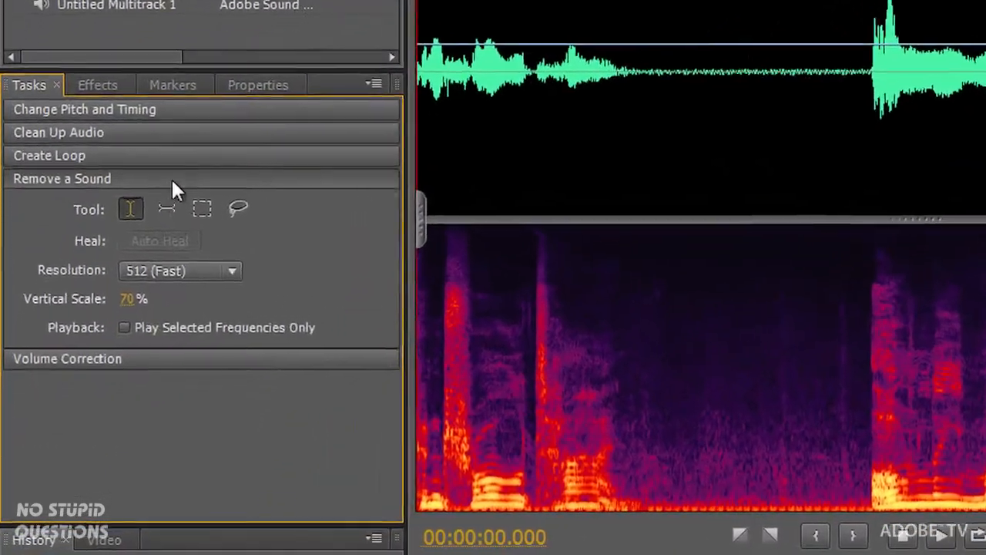
left_click(171, 178)
left_click(141, 200)
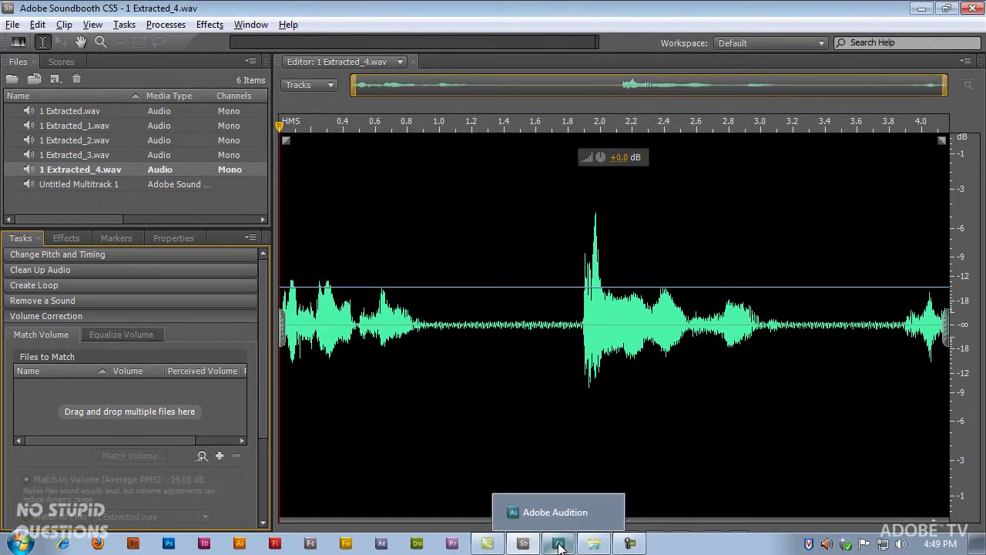
Step: Switch back to Audition, hide the spectral frequency display and open the Match Volume effect
left_click(559, 545)
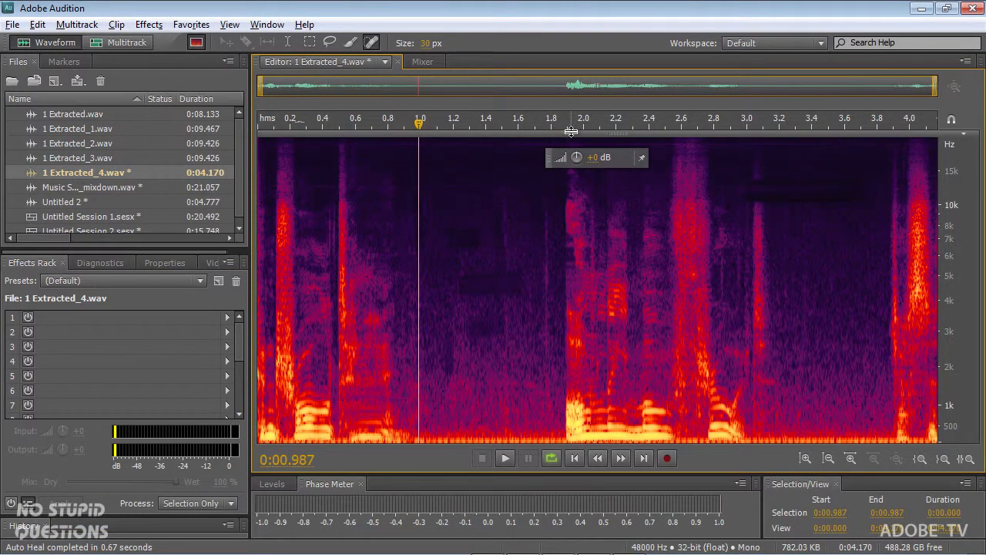
key("shift+d")
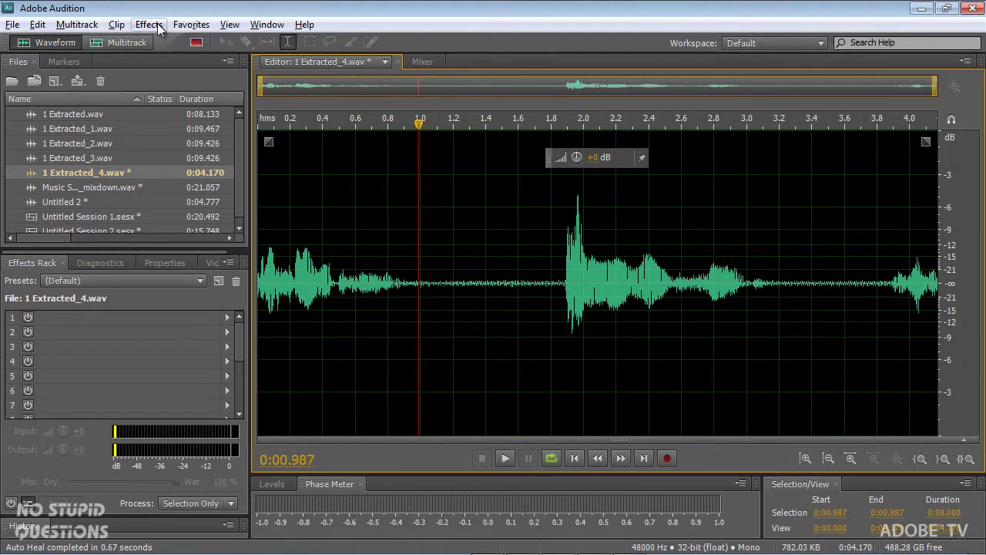
left_click(148, 25)
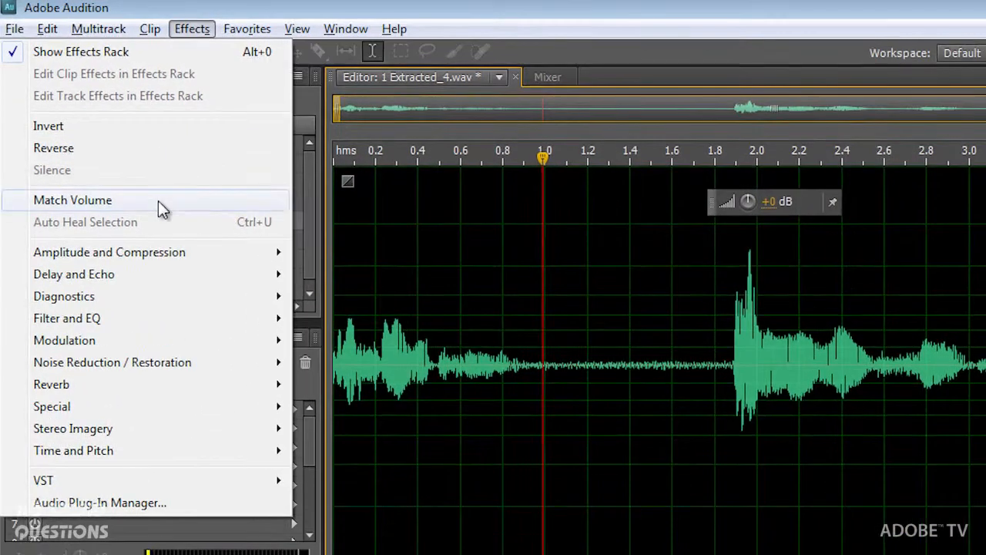
left_click(122, 155)
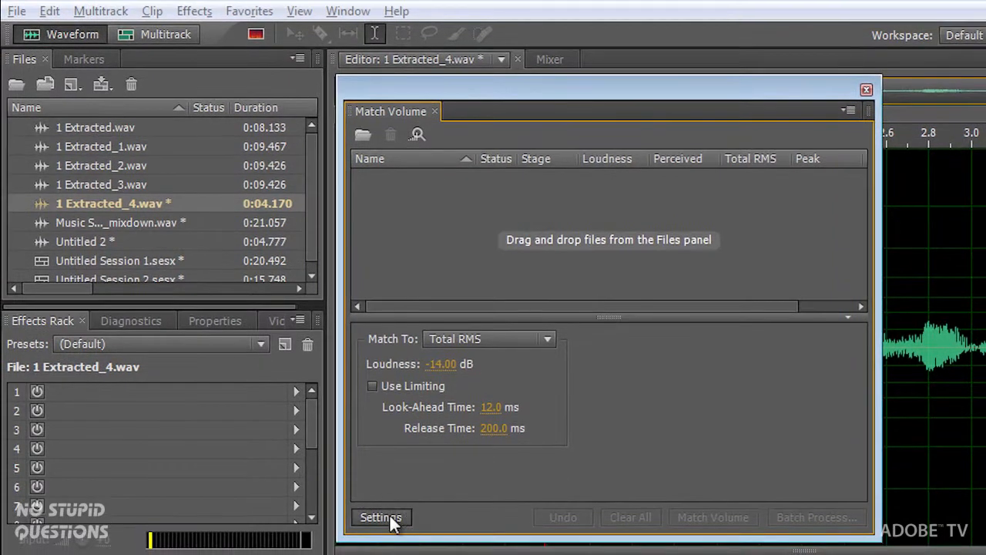
Step: Collapse and expand the Match Volume settings area, and move the window slightly higher
left_click(381, 517)
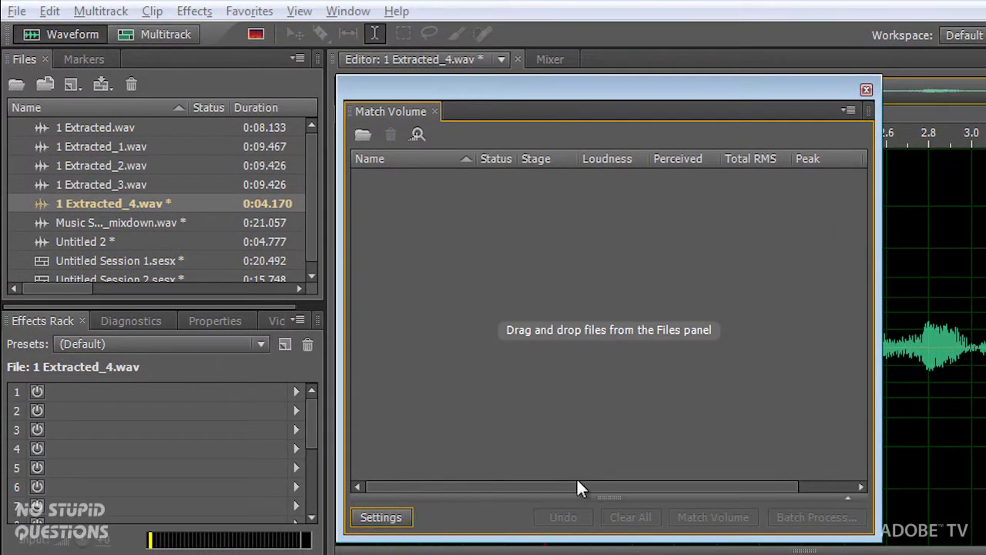
left_click_drag(608, 494, 604, 374)
left_click(379, 518)
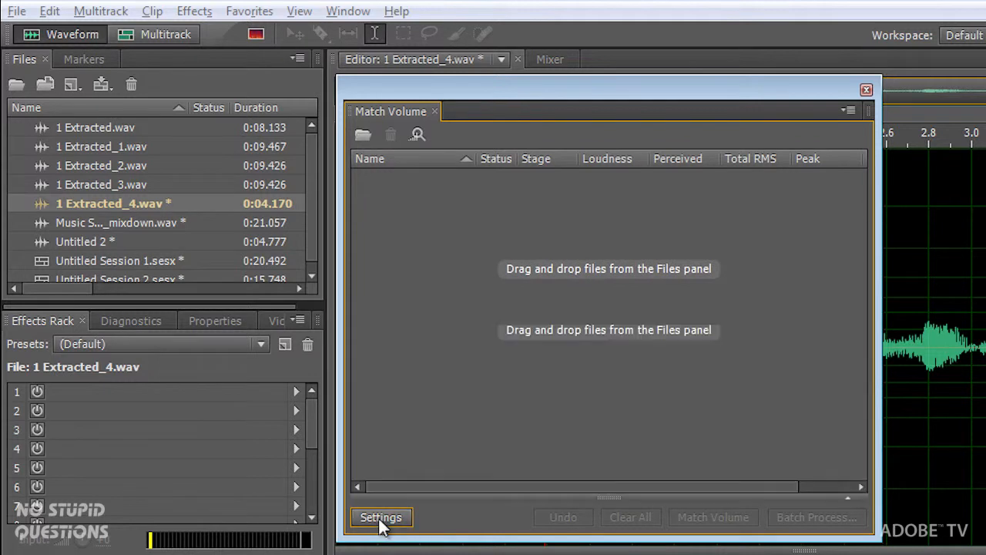
left_click_drag(594, 490, 616, 351)
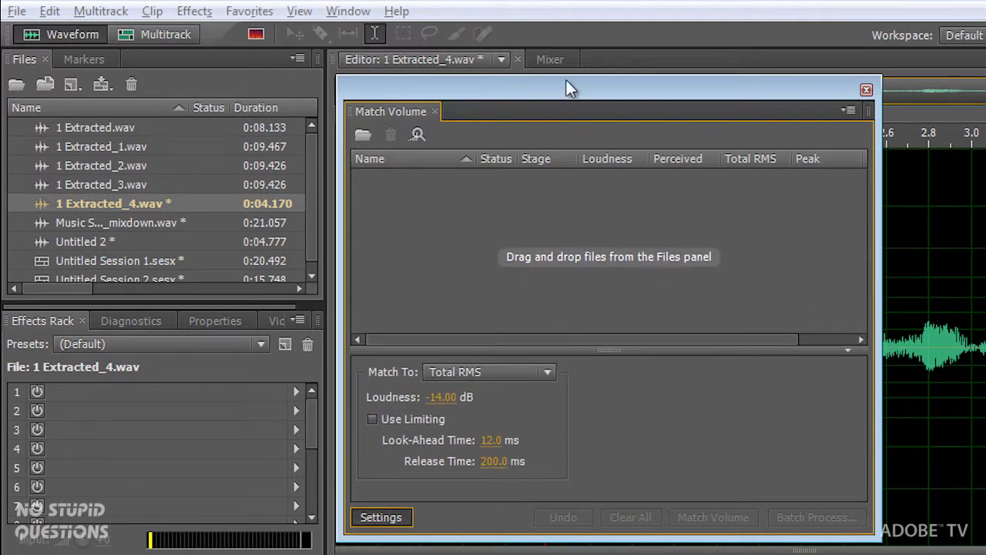
left_click_drag(565, 91, 559, 59)
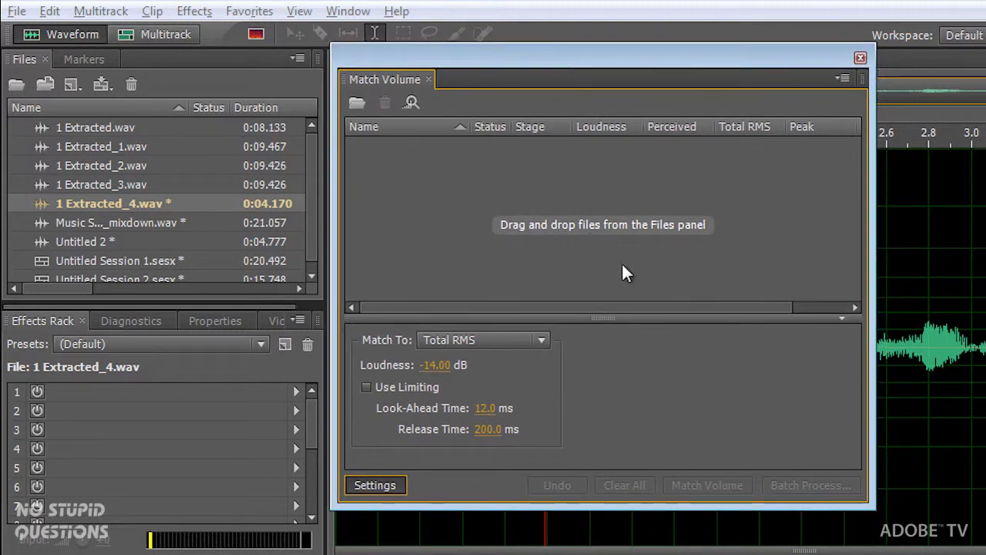
Step: Move the Match Volume window higher and add the files 1 Extracted.wav through 1 Extracted_3.wav to its list
left_click_drag(461, 61, 460, 31)
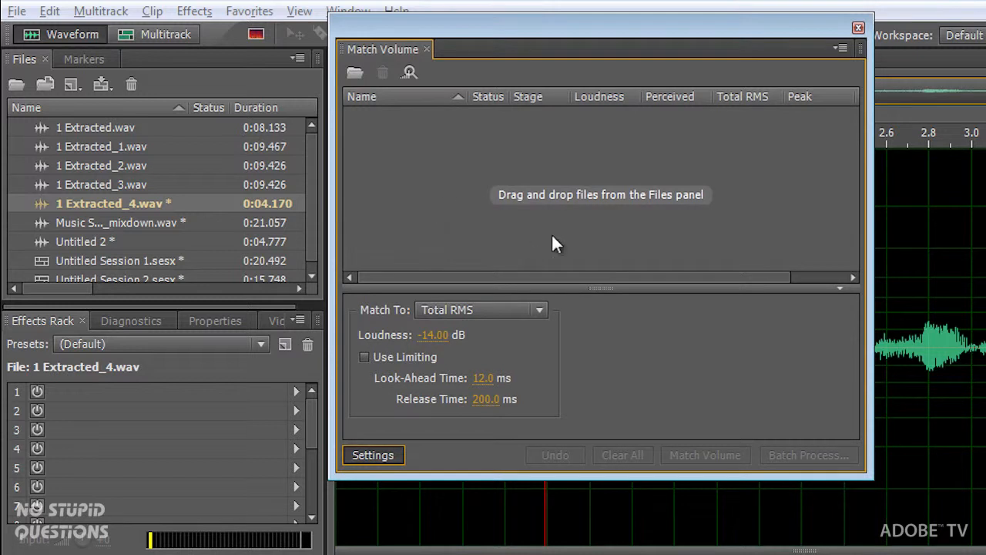
left_click(38, 185)
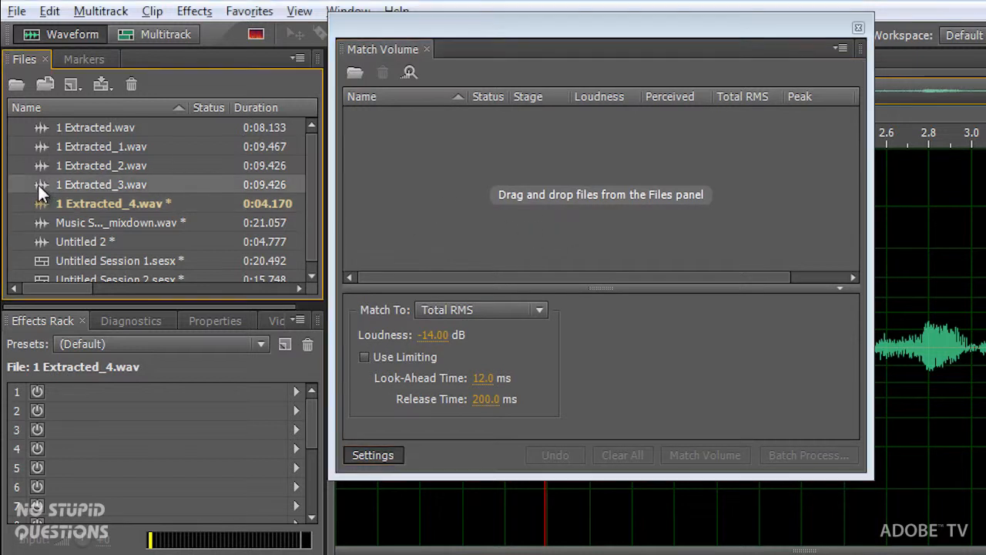
left_click(40, 125, "shift")
left_click_drag(40, 126, 452, 174)
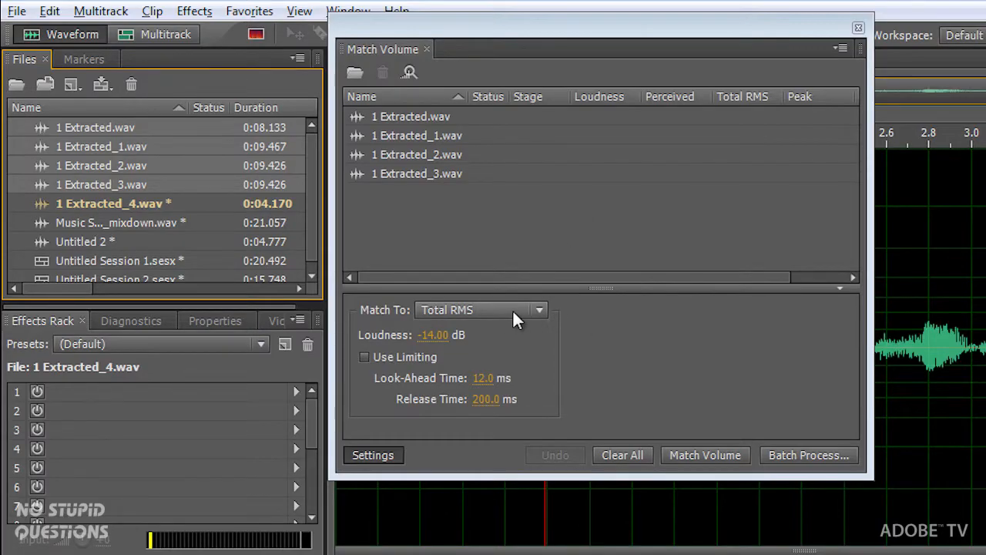
Step: Set the volume matching to File (Total RMS) with 1 Extracted.wav as the reference, and open the Batch Process settings
left_click(521, 308)
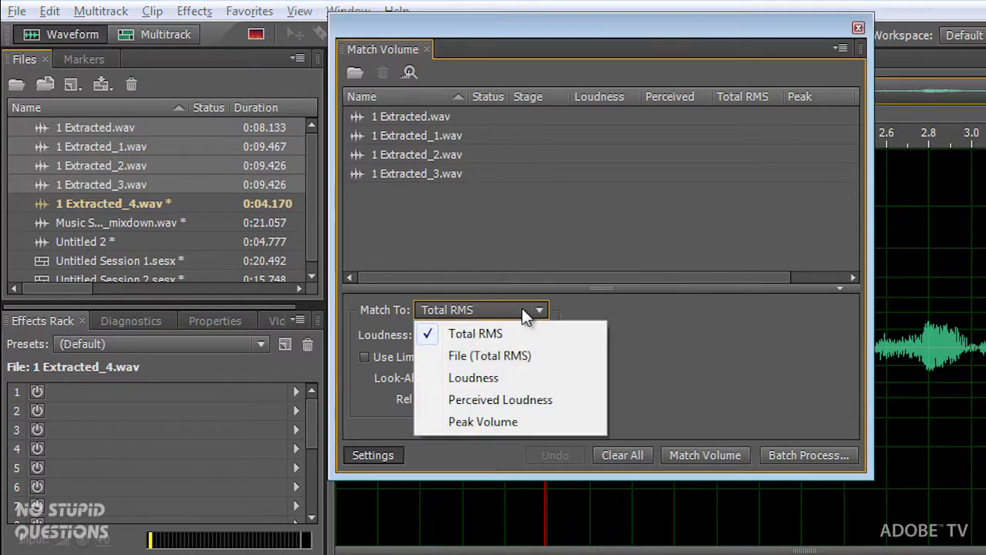
left_click(547, 355)
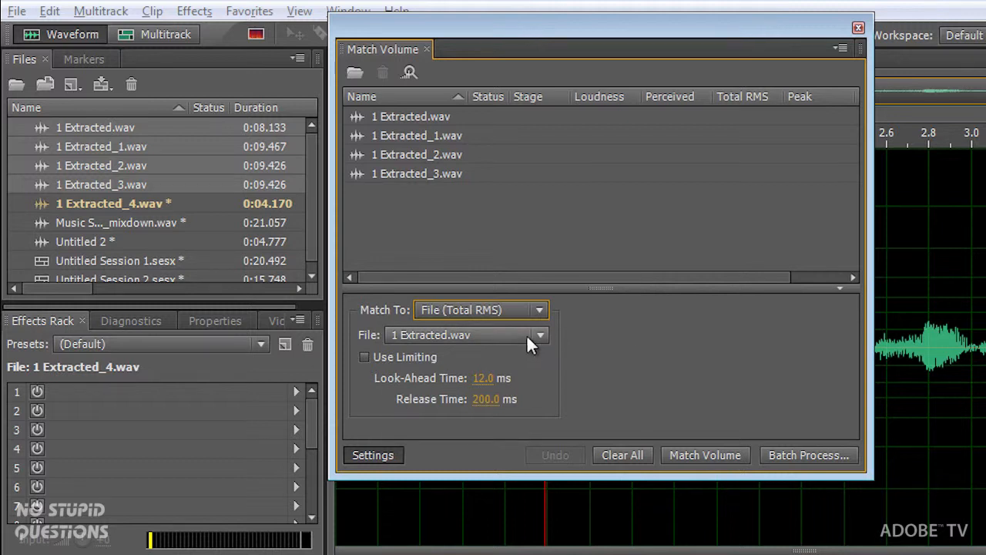
left_click(526, 334)
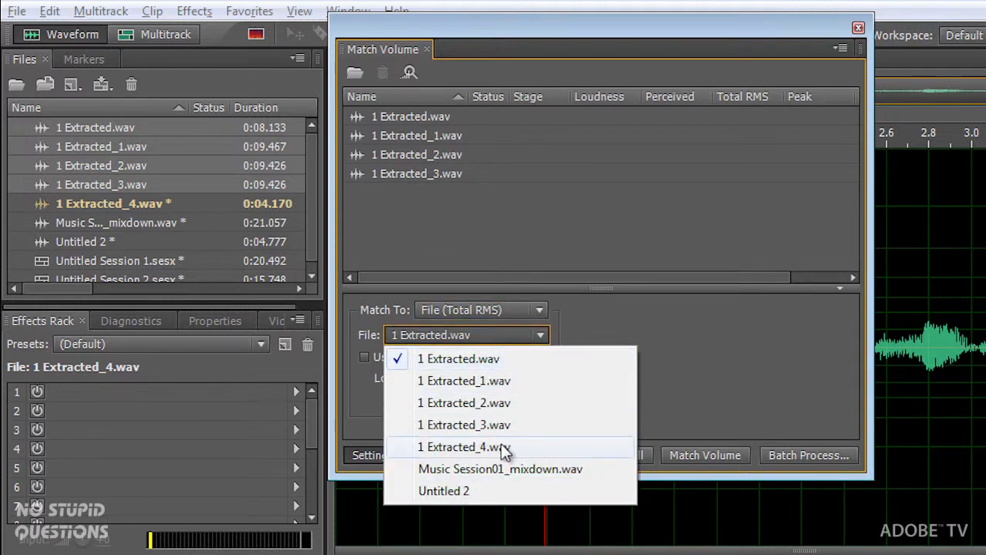
left_click(616, 310)
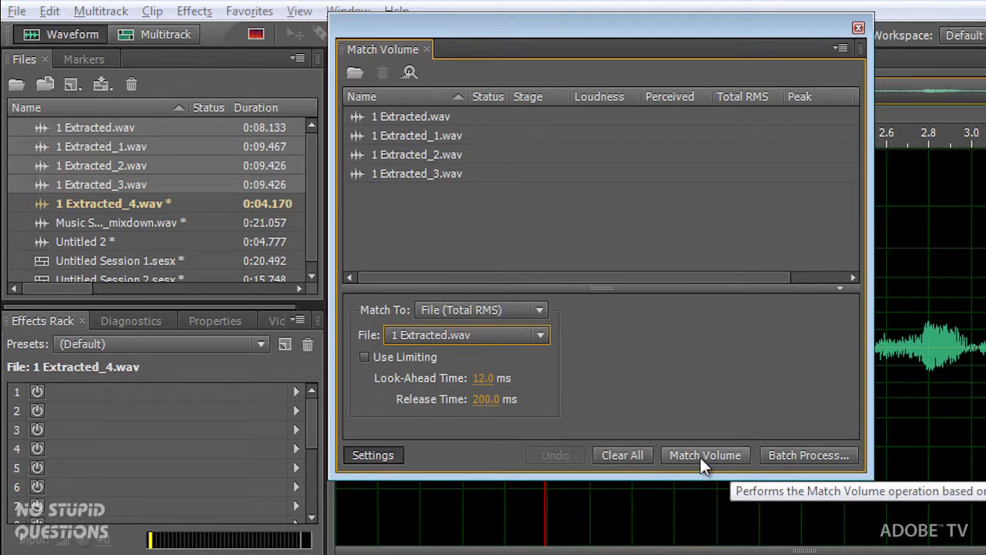
left_click(805, 456)
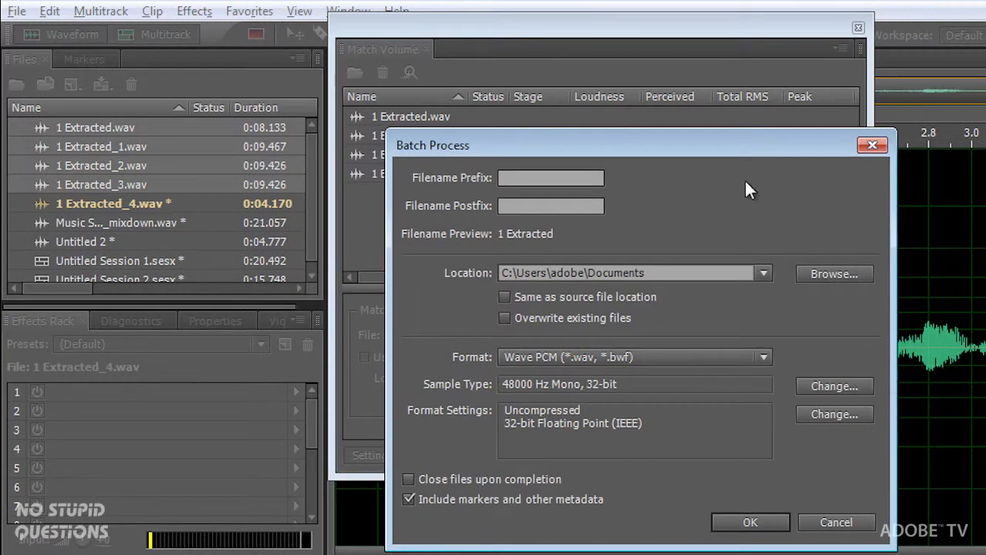